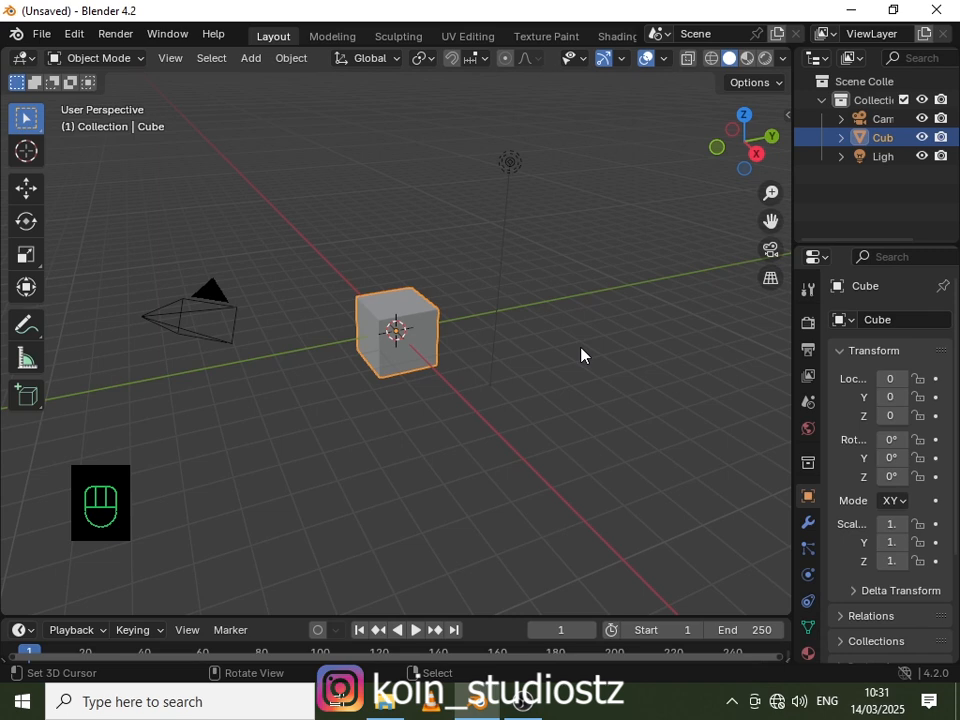
Delete all default objects from the scene: the camera, the cube and the light
{"action": "key", "text": "a"}
{"action": "key", "text": "a"}
{"action": "key", "text": "a"}
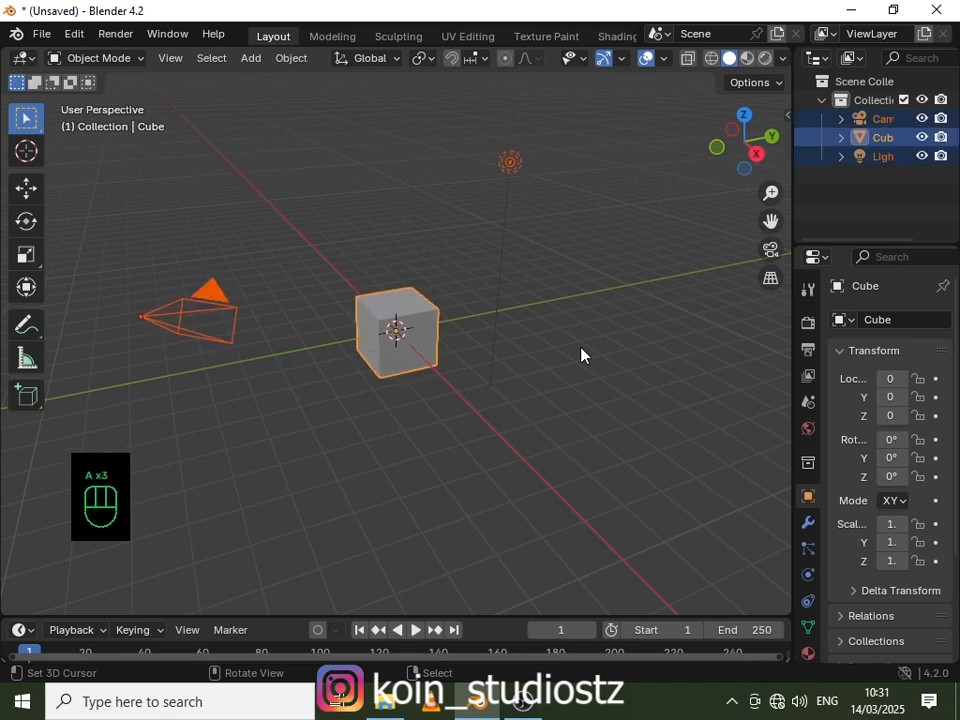
{"action": "key", "text": "Delete"}
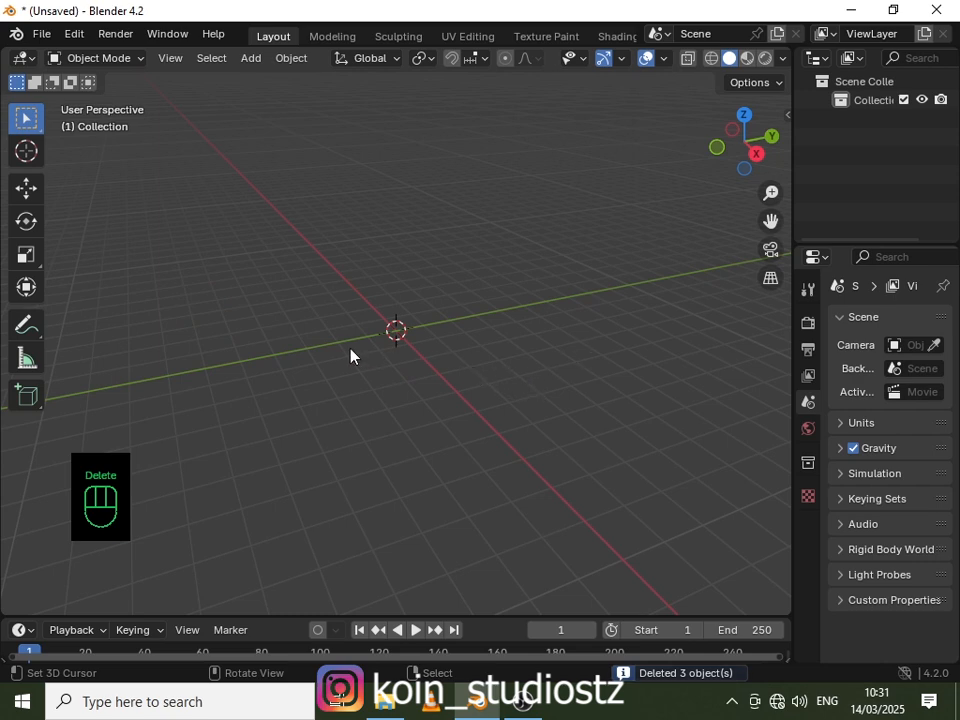
Add a Path curve at the world origin and make the timeline area taller
{"action": "key", "text": "shift+a"}
{"action": "mouse_move", "coordinate": [350, 355]}
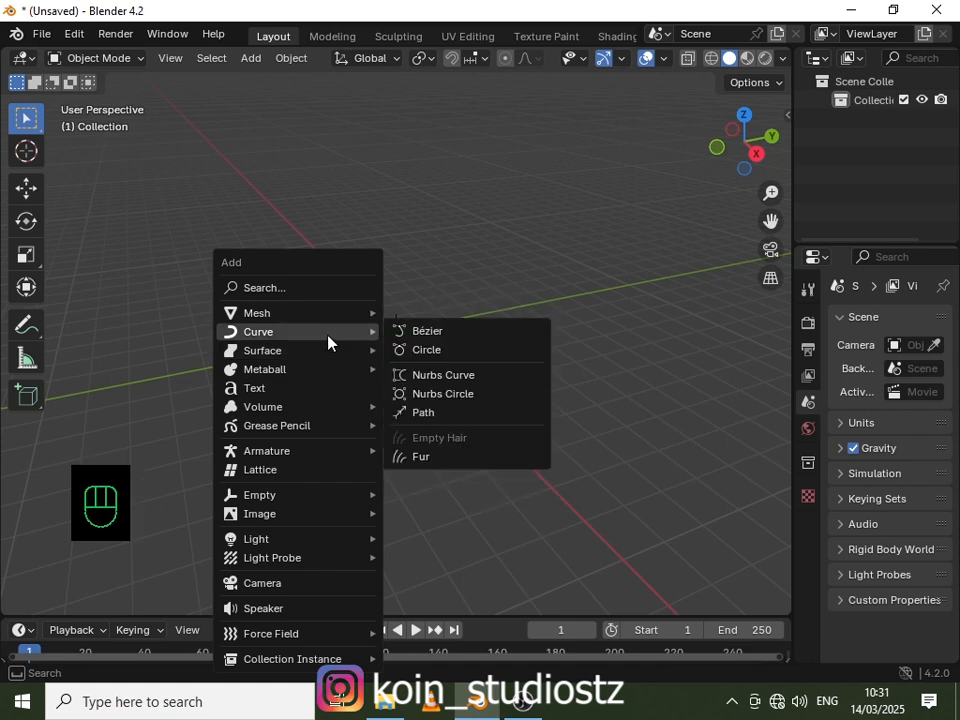
{"action": "left_click", "coordinate": [441, 412]}
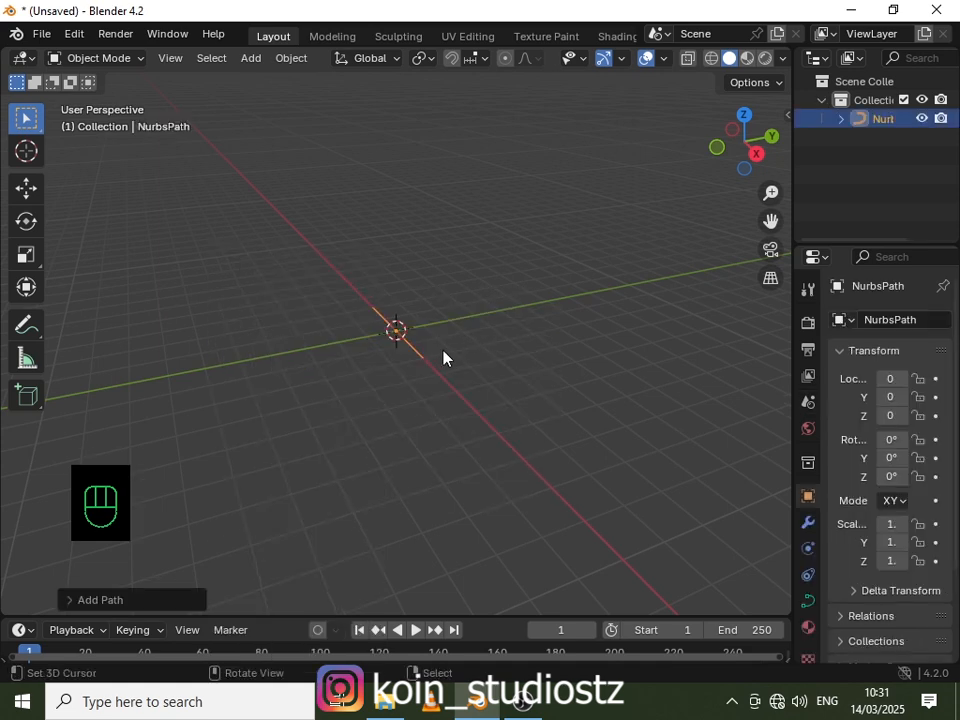
{"action": "key", "text": "KP_1"}
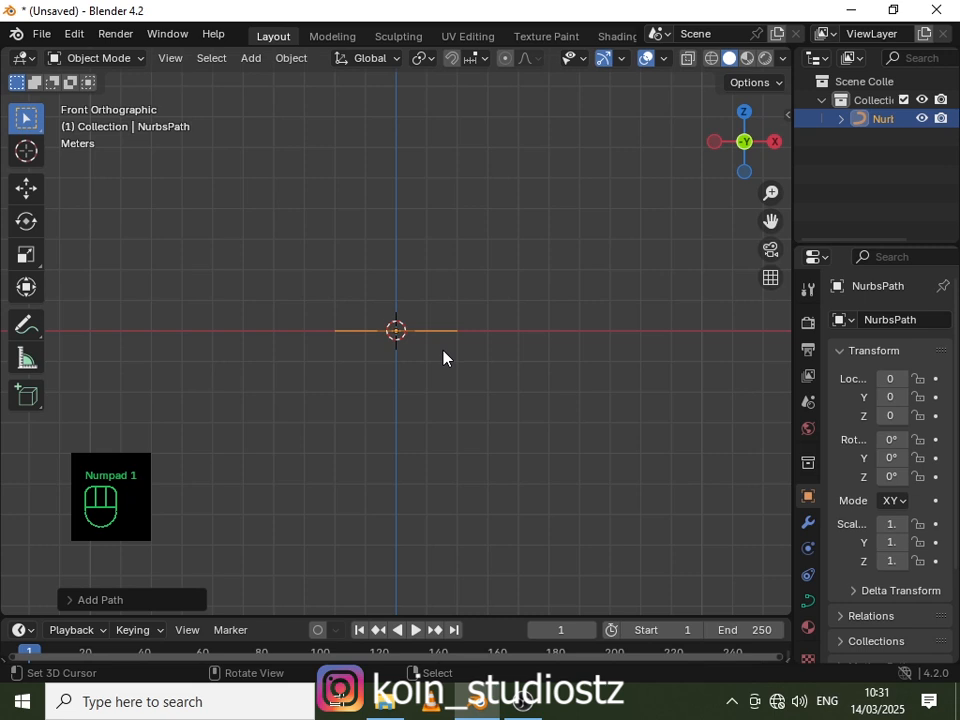
{"action": "middle_click_drag", "start_coordinate": [443, 356], "coordinate": [444, 421]}
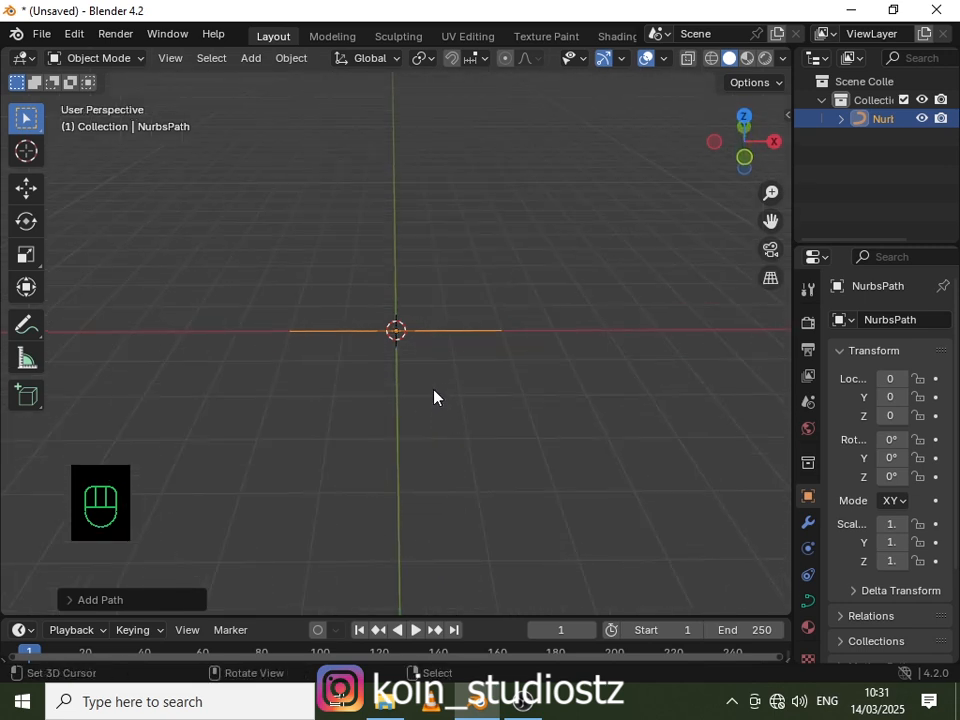
{"action": "left_click_drag", "start_coordinate": [477, 616], "coordinate": [476, 536]}
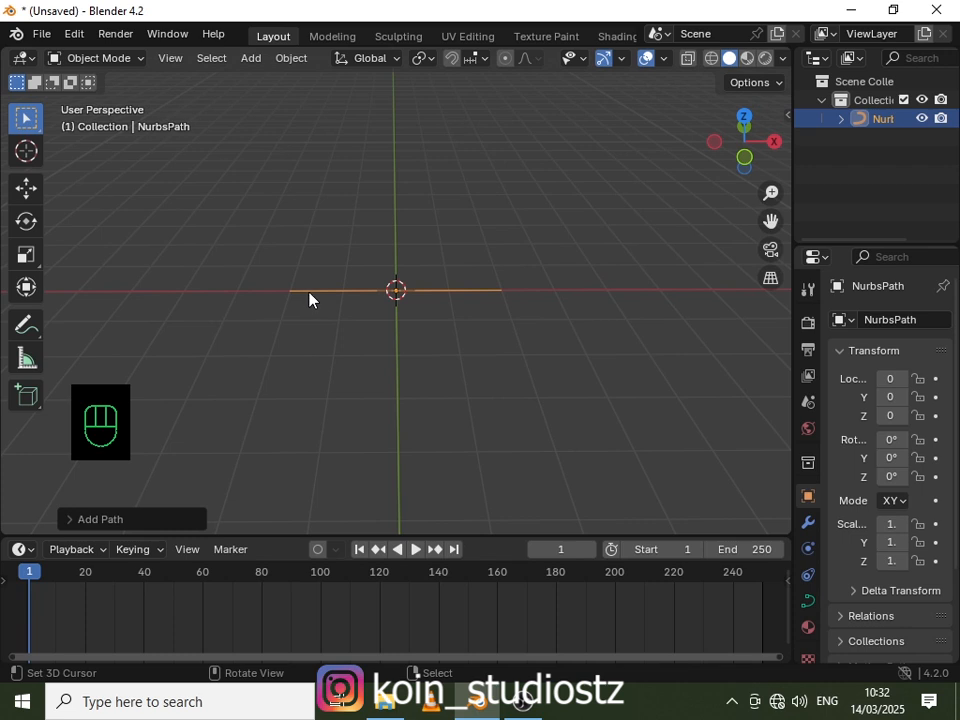
Scale the path uniformly to more than three times its size and open it in Edit Mode
{"action": "key", "text": "Tab"}
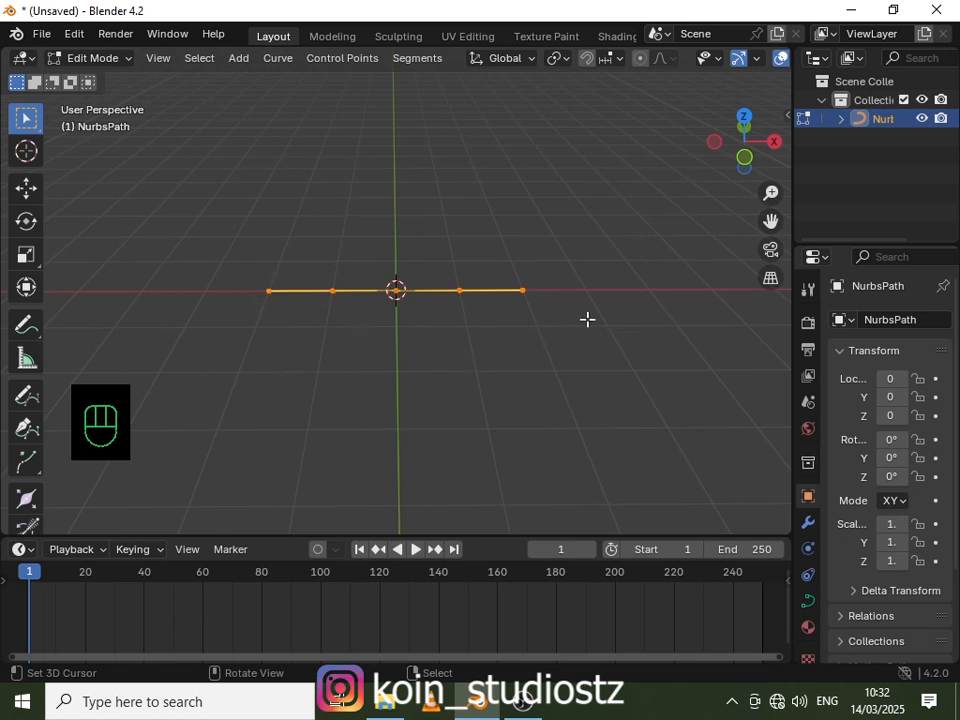
{"action": "scroll", "coordinate": [493, 311], "scroll_direction": "up", "scroll_amount": 5}
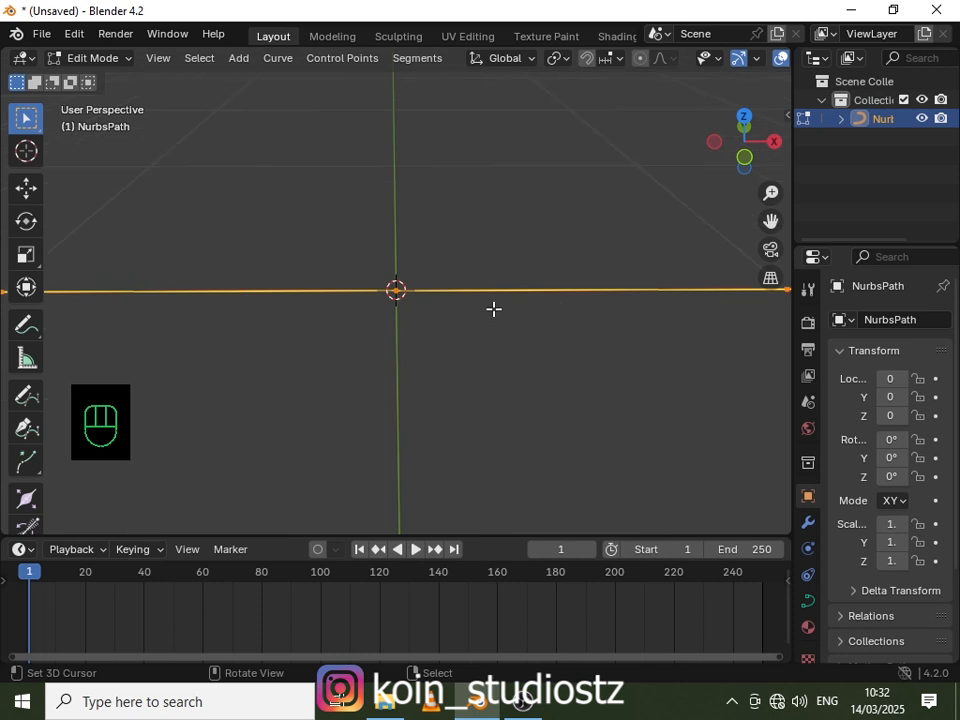
{"action": "scroll", "coordinate": [493, 309], "scroll_direction": "down", "scroll_amount": 5}
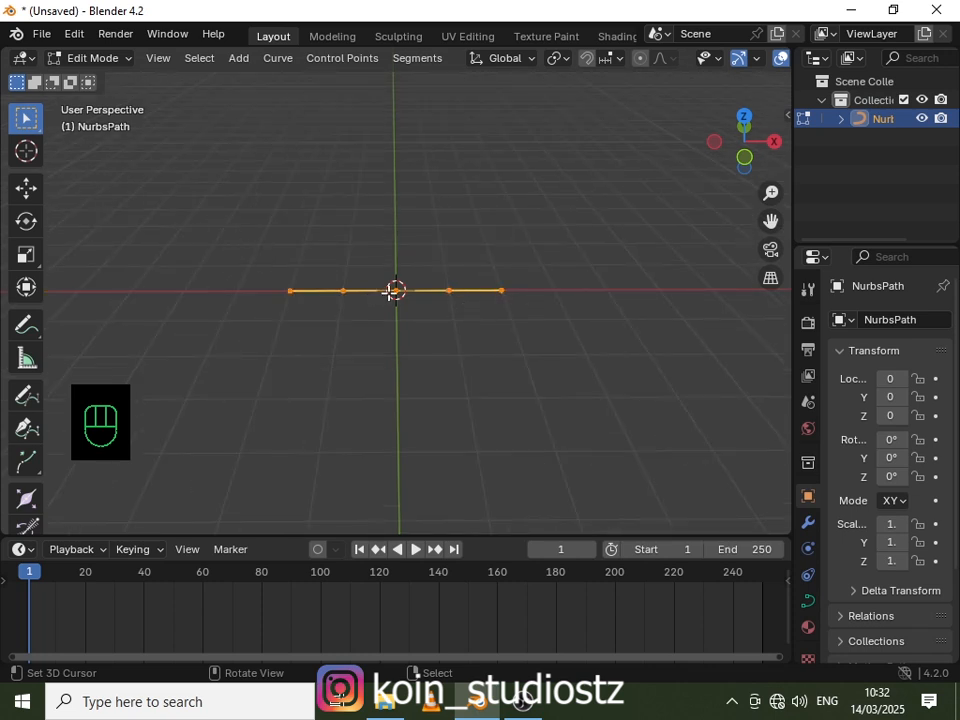
{"action": "key", "text": "Tab"}
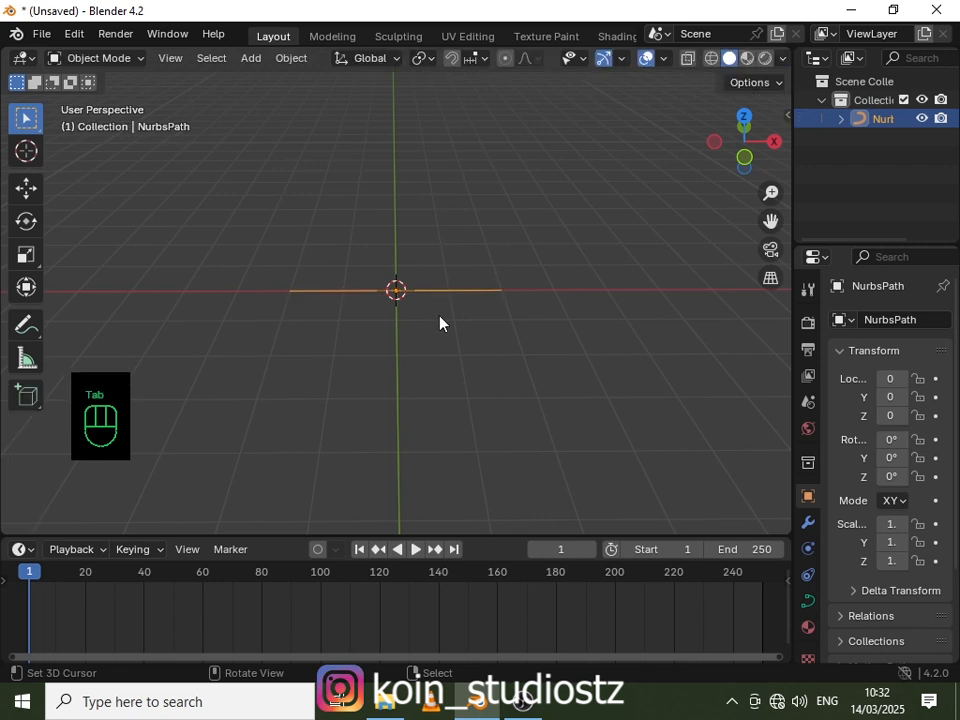
{"action": "key", "text": "s"}
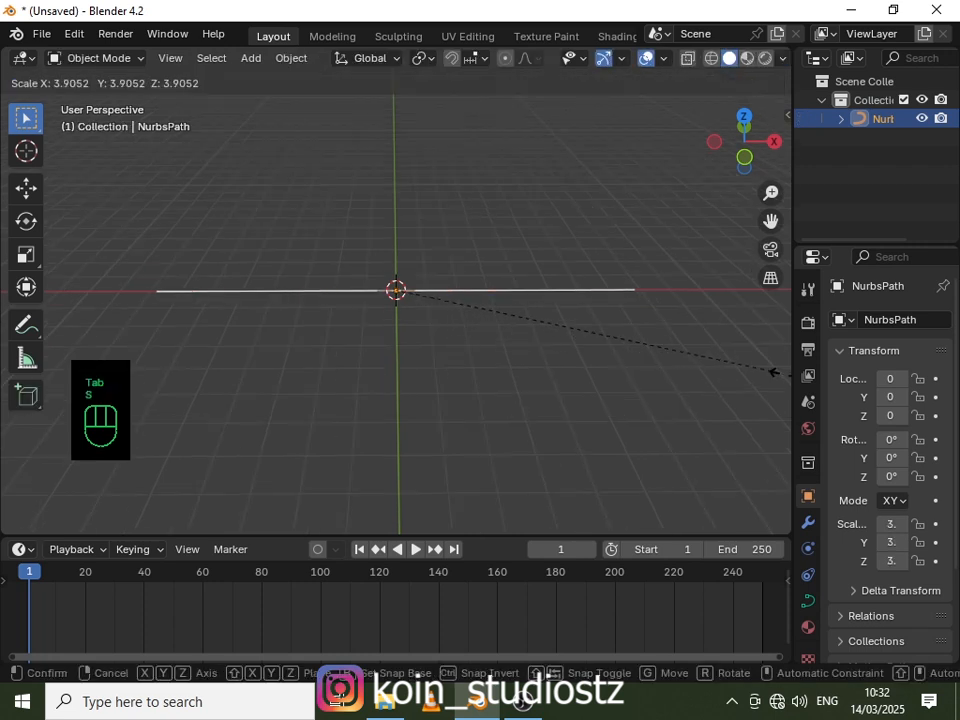
{"action": "left_click", "coordinate": [745, 366]}
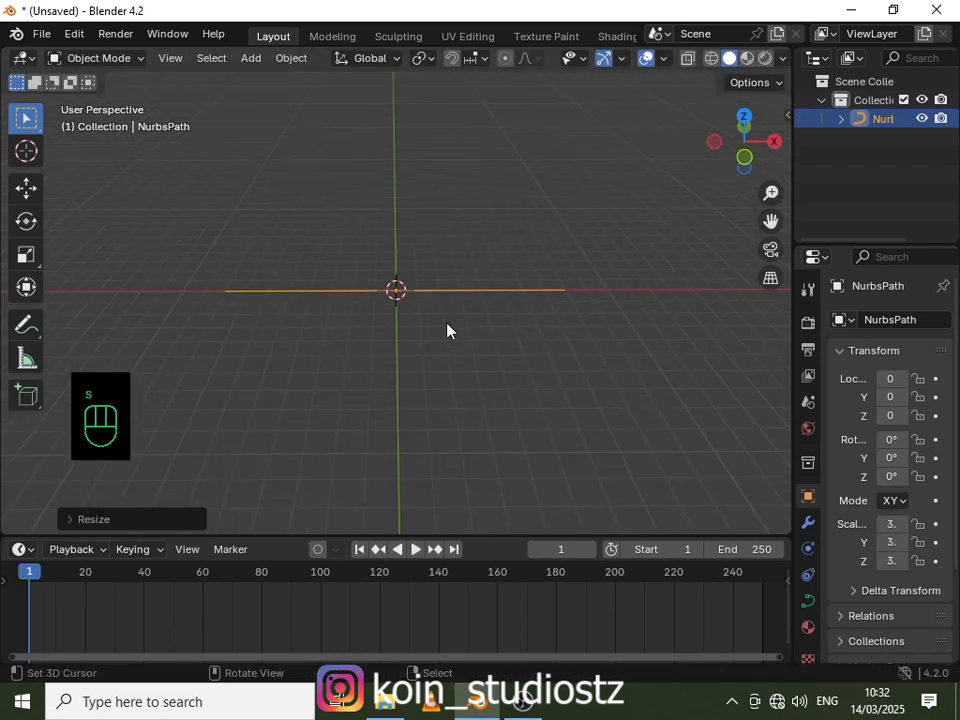
{"action": "middle_click_drag", "start_coordinate": [446, 330], "coordinate": [463, 371]}
{"action": "scroll", "coordinate": [463, 372], "scroll_direction": "up", "scroll_amount": 4}
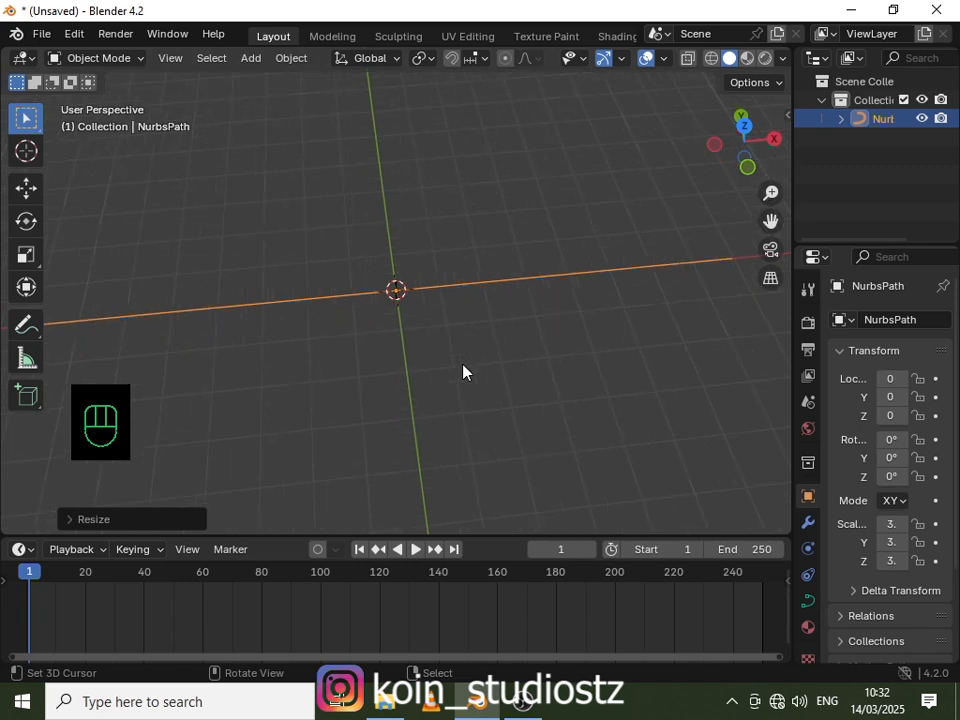
{"action": "scroll", "coordinate": [463, 372], "scroll_direction": "down", "scroll_amount": 3}
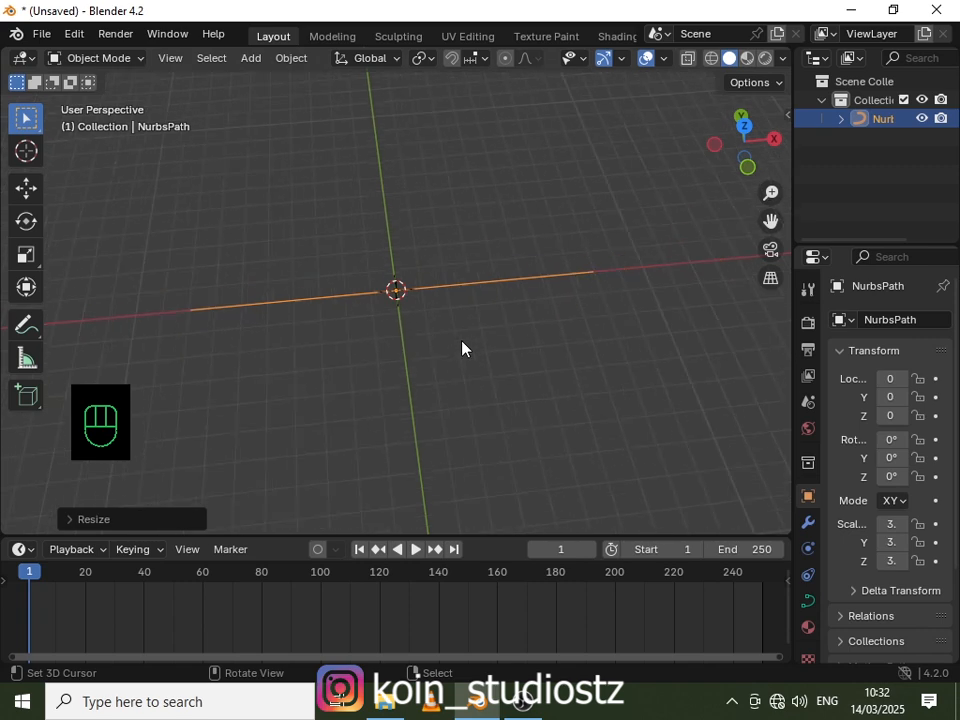
{"action": "key", "text": "Tab"}
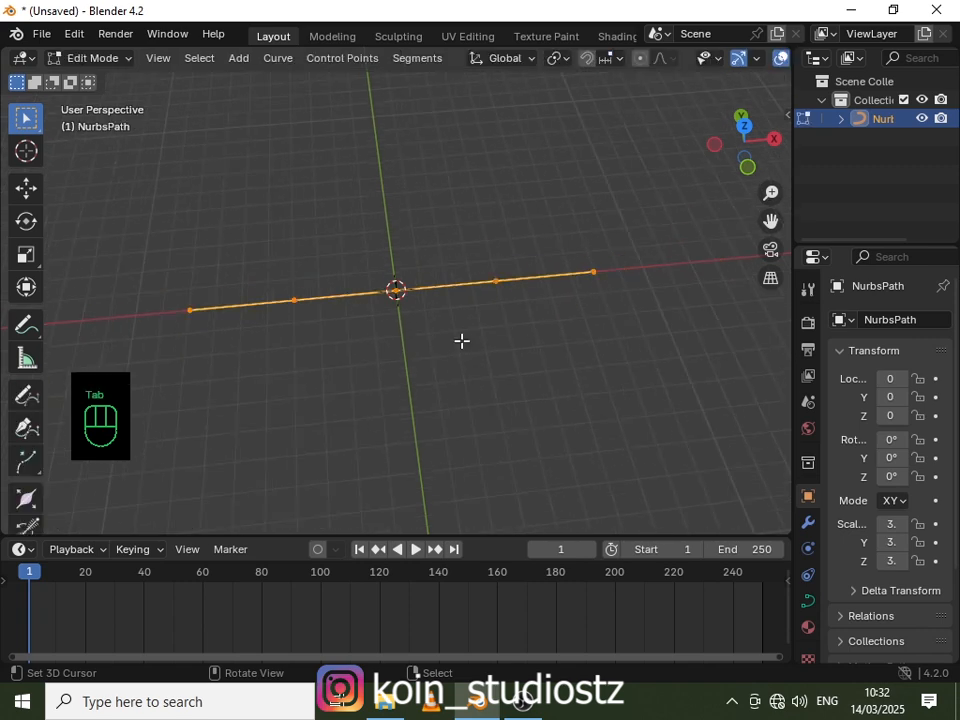
{"action": "left_click", "coordinate": [296, 300]}
{"action": "key", "text": "g"}
{"action": "key", "text": "y"}
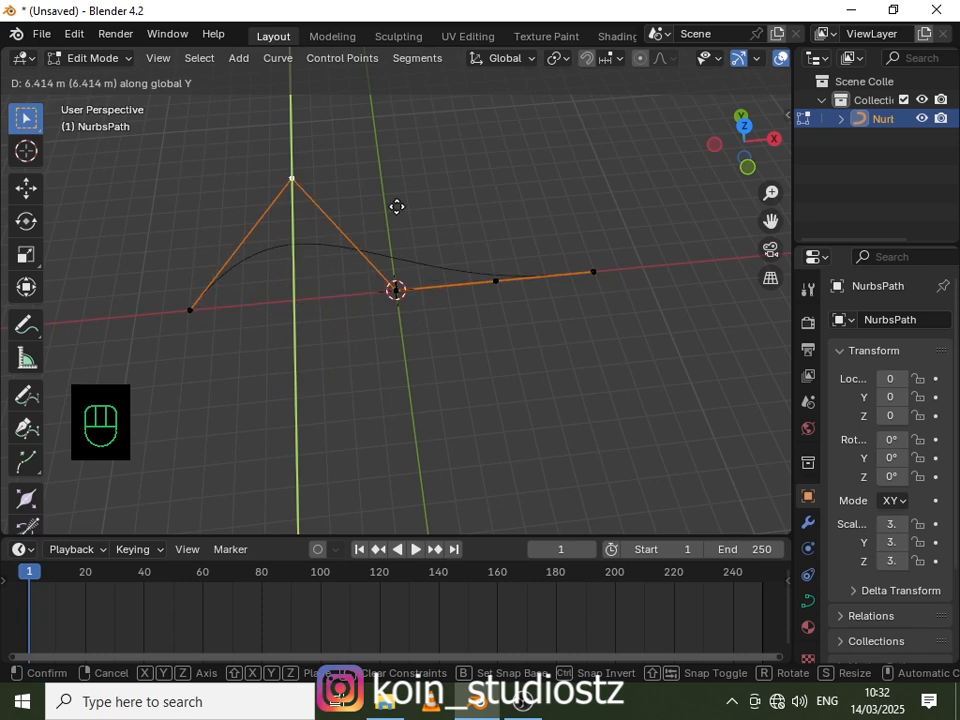
{"action": "key", "text": "Escape"}
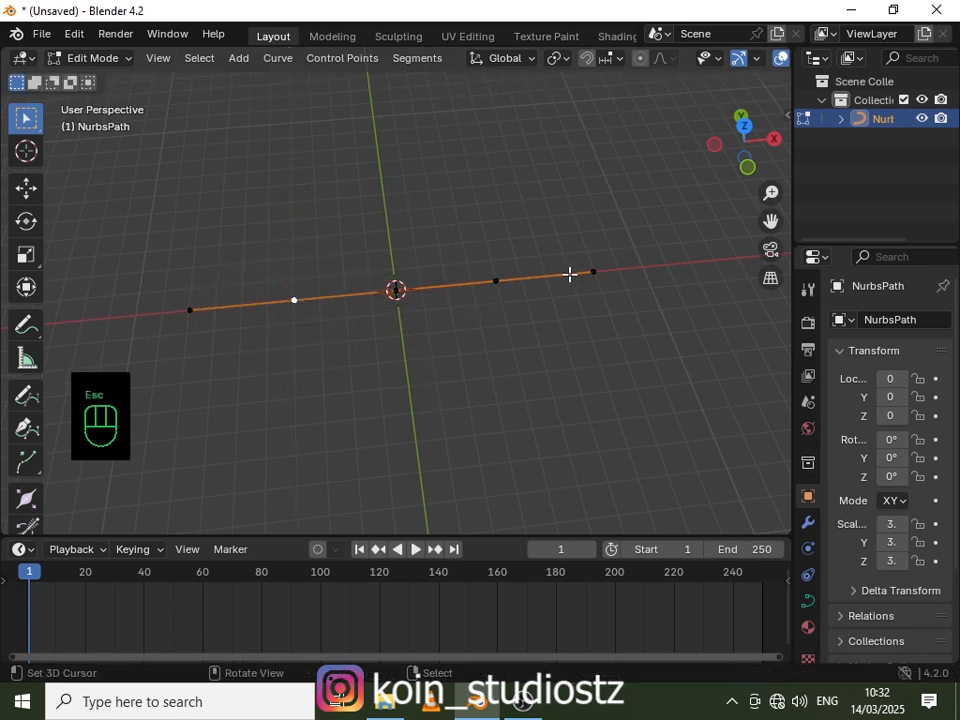
Select all control points of the path and subdivide its segments once
{"action": "key", "text": "a"}
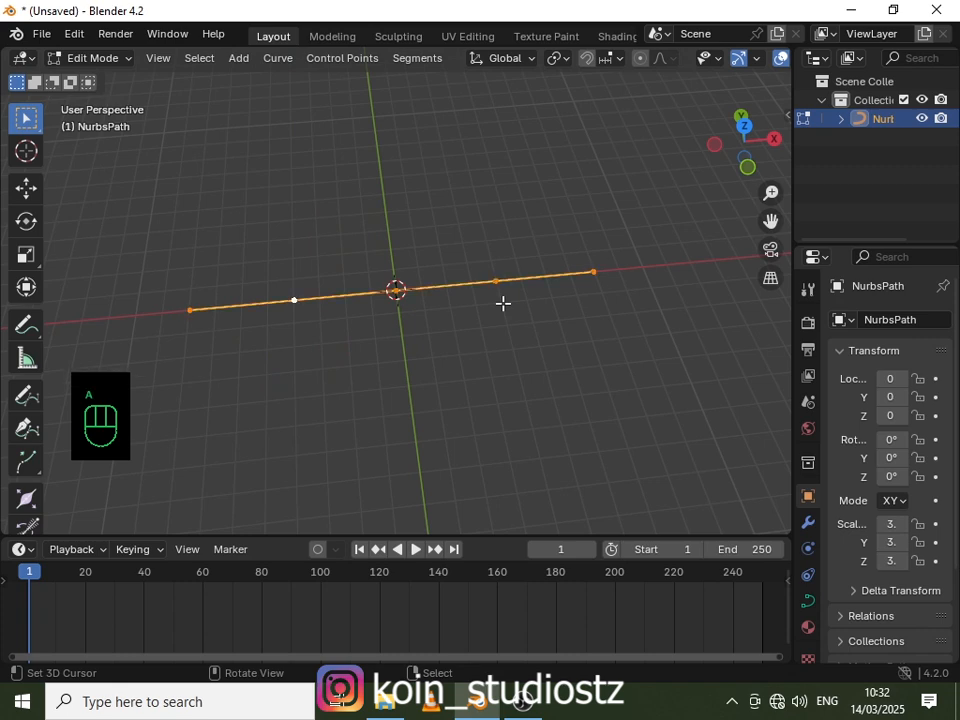
{"action": "left_click", "coordinate": [190, 309]}
{"action": "left_click", "coordinate": [291, 298]}
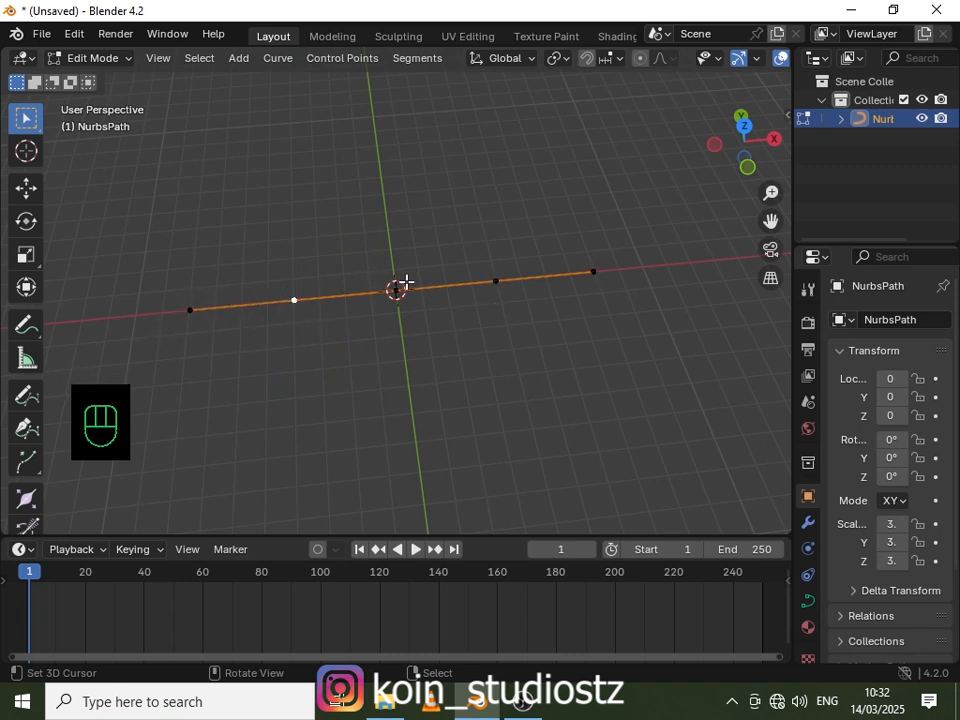
{"action": "left_click", "coordinate": [497, 279]}
{"action": "left_click", "coordinate": [596, 269]}
{"action": "key", "text": "a"}
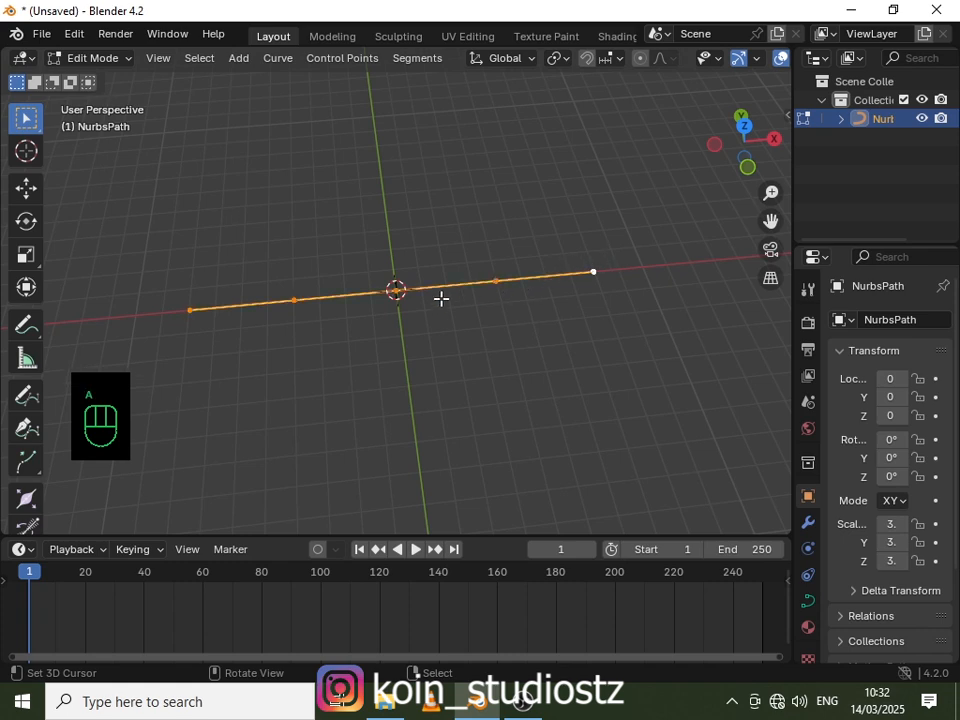
{"action": "key", "text": "space"}
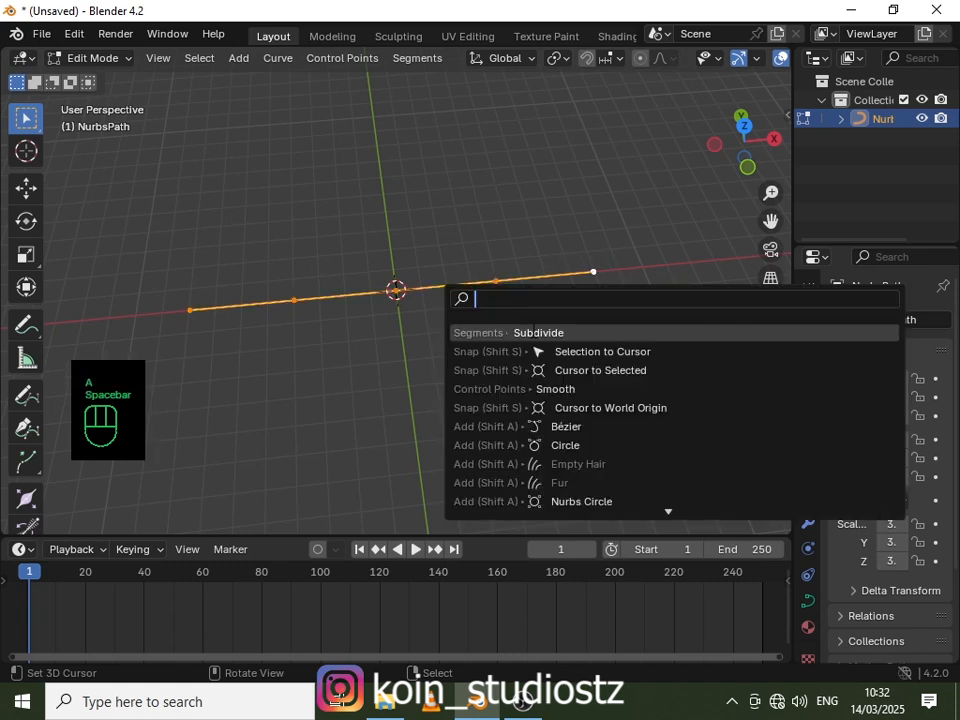
{"action": "left_click", "coordinate": [538, 332]}
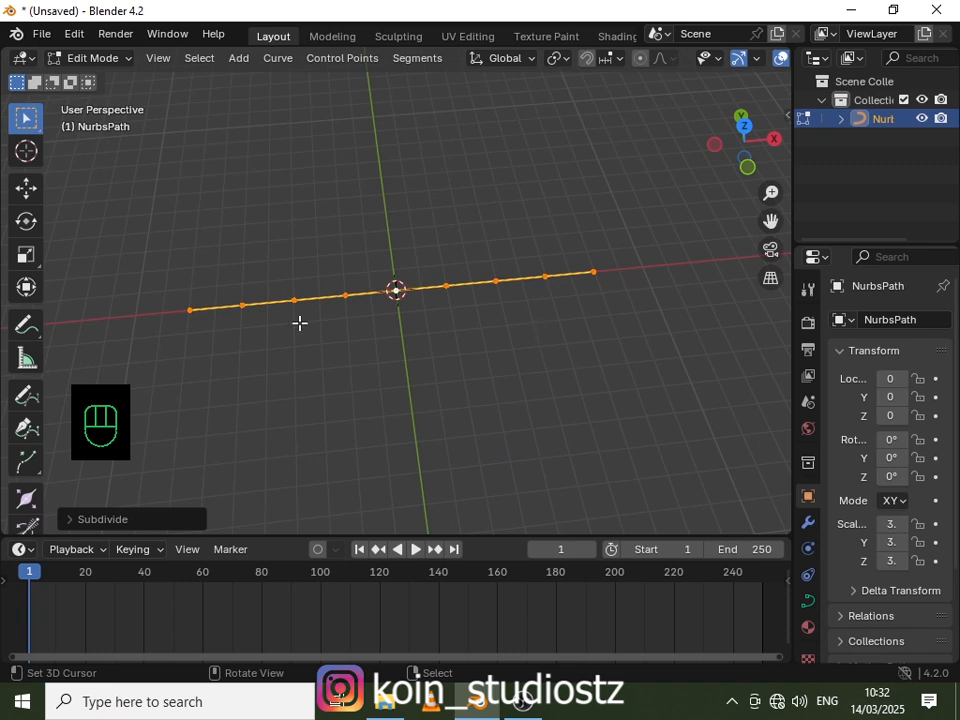
Move the second and third control points from the path's negative X end about 2.5 m along Y
{"action": "left_click", "coordinate": [264, 311]}
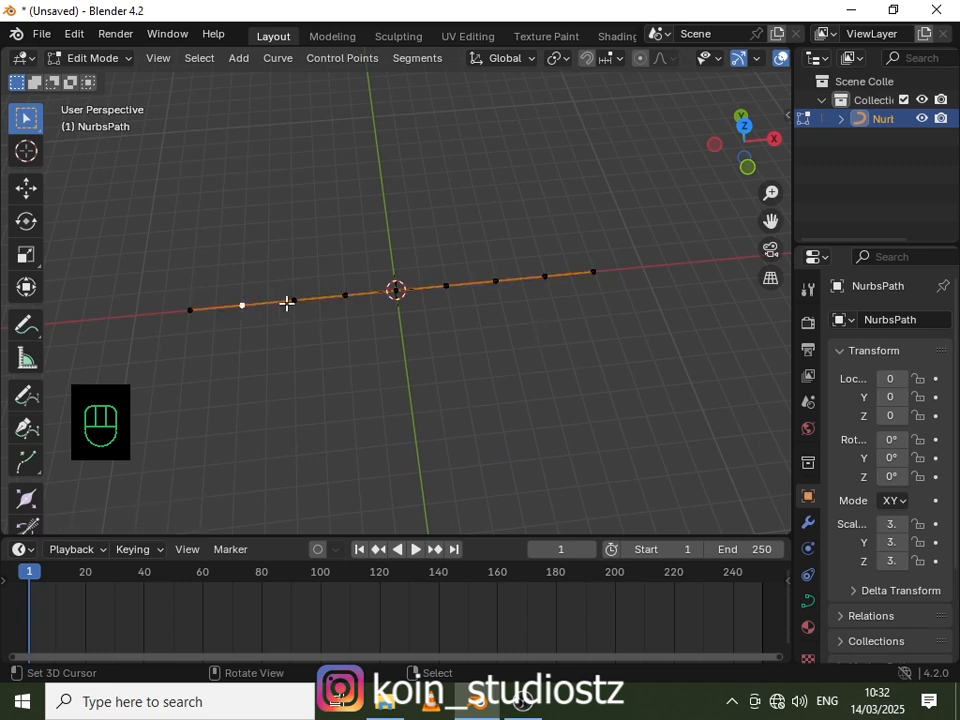
{"action": "left_click", "coordinate": [291, 301], "text": "shift"}
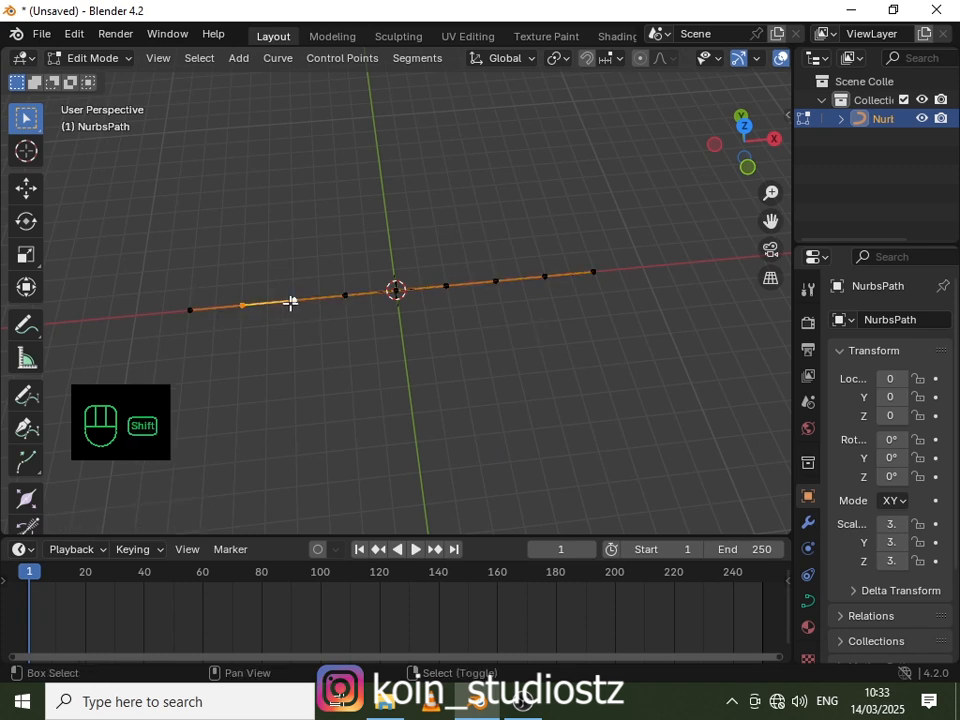
{"action": "key", "text": "g"}
{"action": "key", "text": "y"}
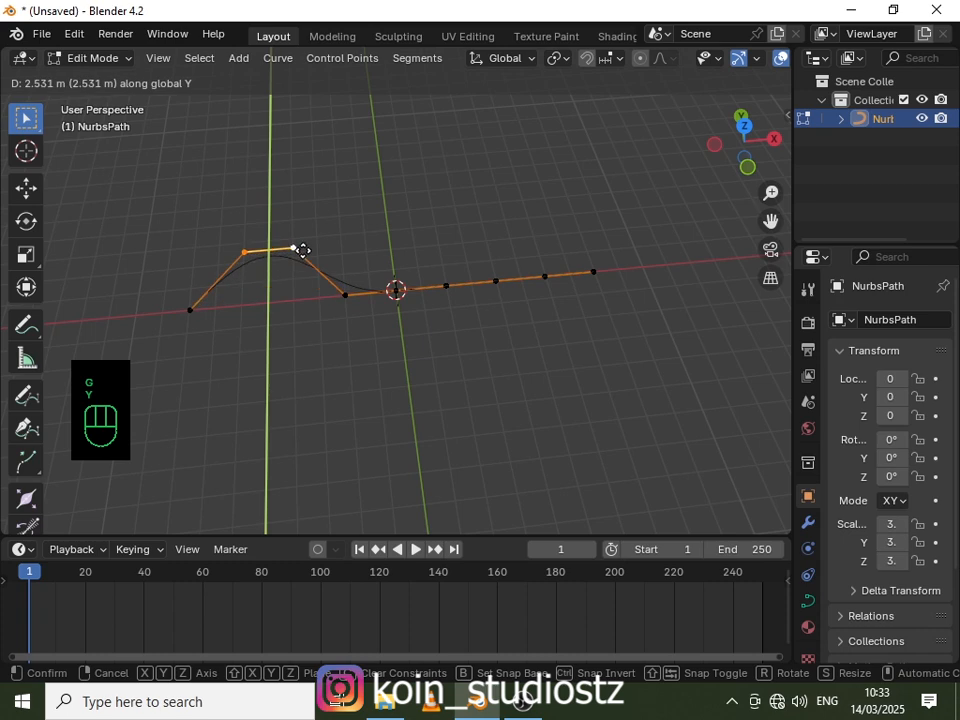
{"action": "left_click", "coordinate": [300, 253]}
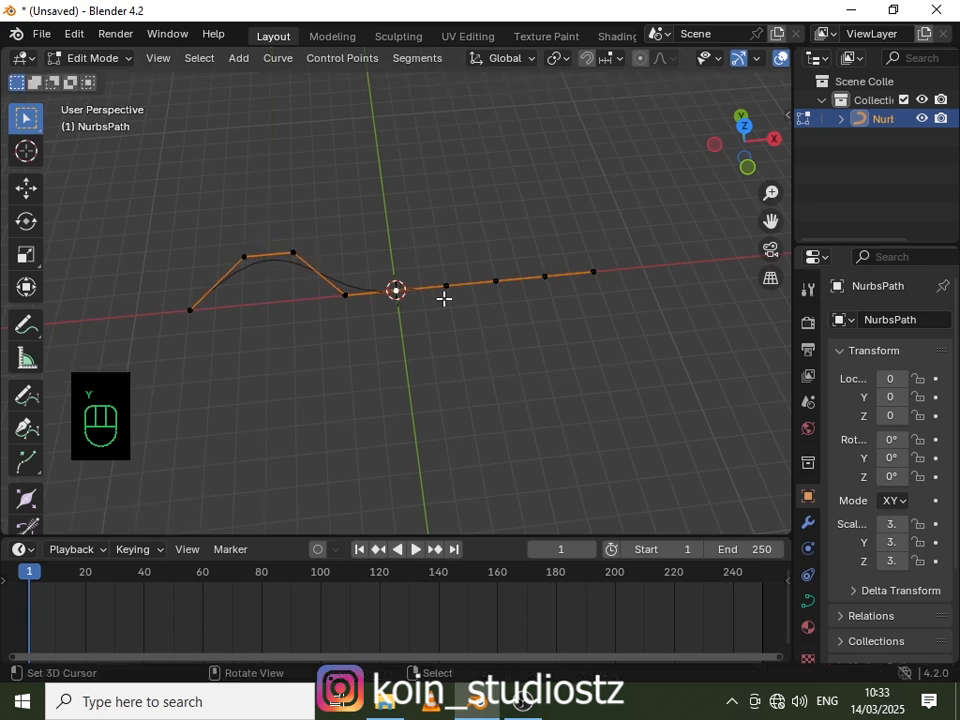
Raise the path's middle control point and its neighbour on the positive X side about 1.8 m along Z
{"action": "left_click", "coordinate": [446, 287]}
{"action": "mouse_move", "coordinate": [446, 321]}
{"action": "middle_mouse_down"}
{"action": "mouse_move", "coordinate": [435, 270]}
{"action": "mouse_move", "coordinate": [437, 306]}
{"action": "middle_mouse_up"}
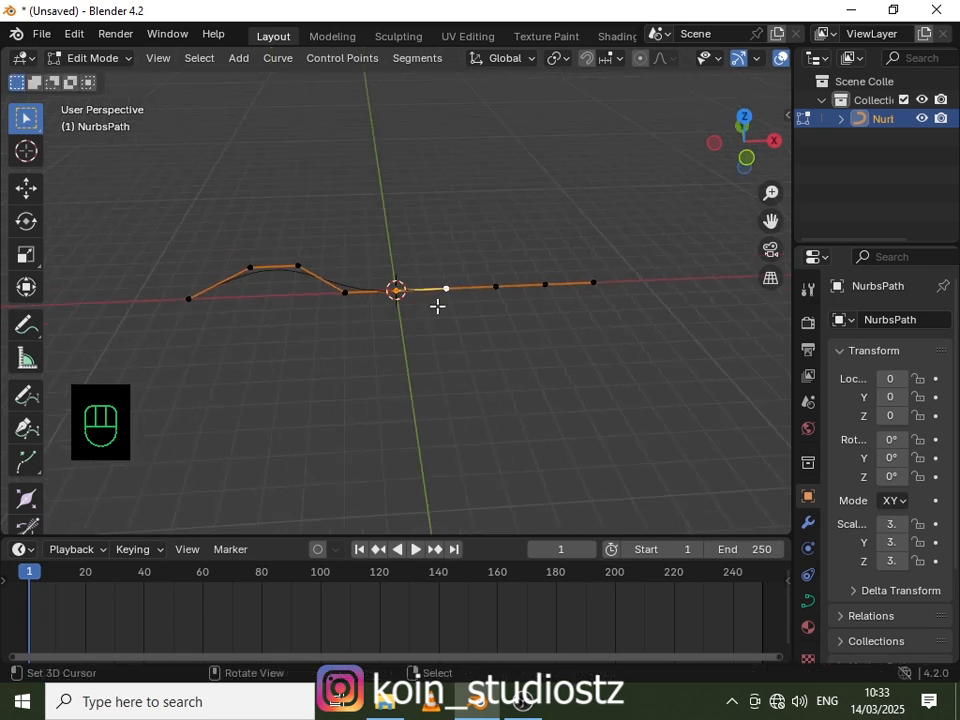
{"action": "key", "text": "g"}
{"action": "key", "text": "z"}
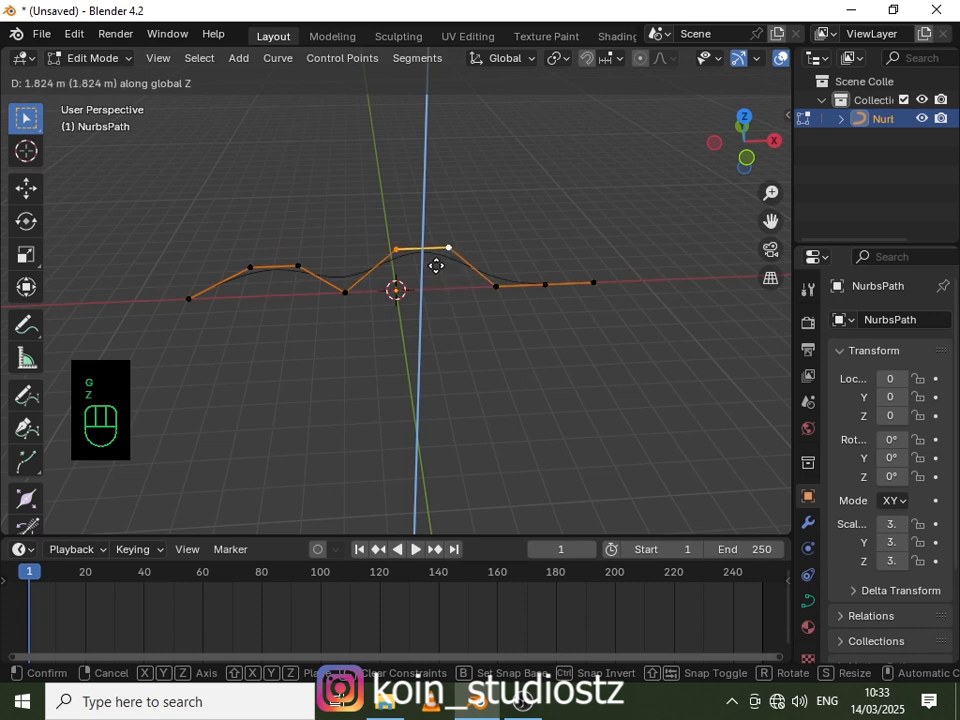
{"action": "left_click", "coordinate": [436, 265]}
Move the last two control points at the positive X end in the negative Y direction and leave Edit Mode
{"action": "middle_click_drag", "start_coordinate": [493, 302], "coordinate": [499, 360]}
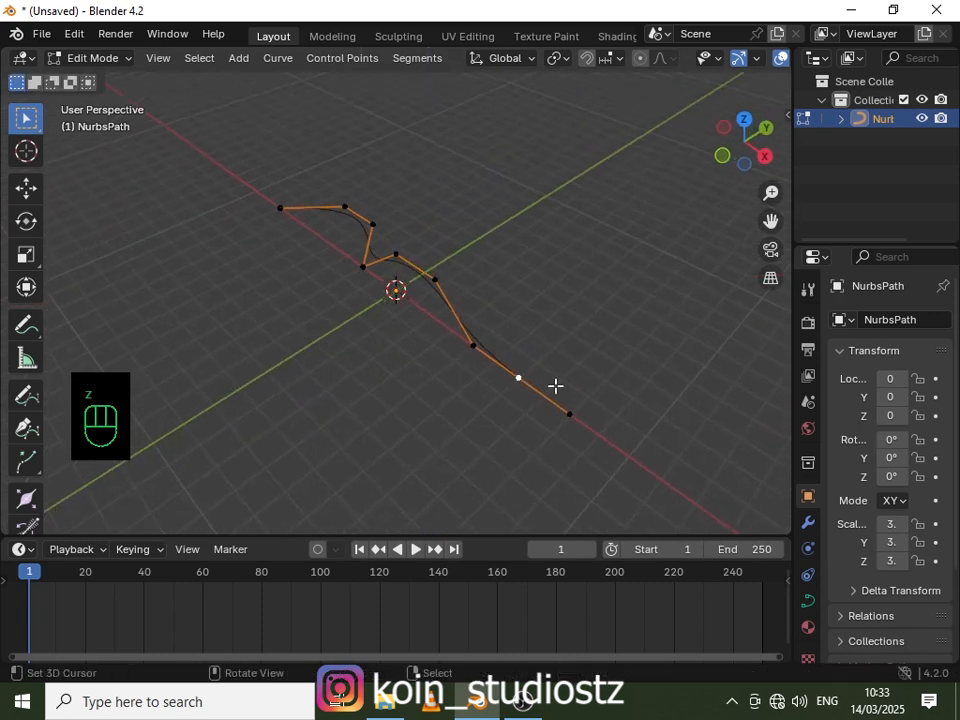
{"action": "key", "text": "g"}
{"action": "key", "text": "y"}
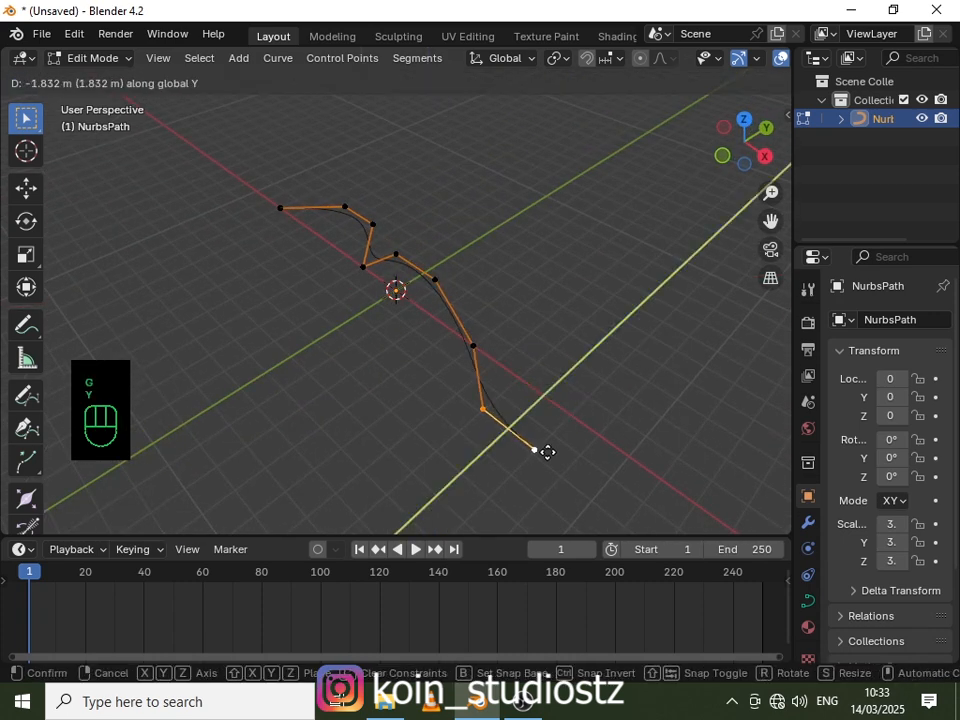
{"action": "left_click", "coordinate": [518, 476]}
{"action": "middle_click_drag", "start_coordinate": [489, 409], "coordinate": [651, 338], "text": "alt"}
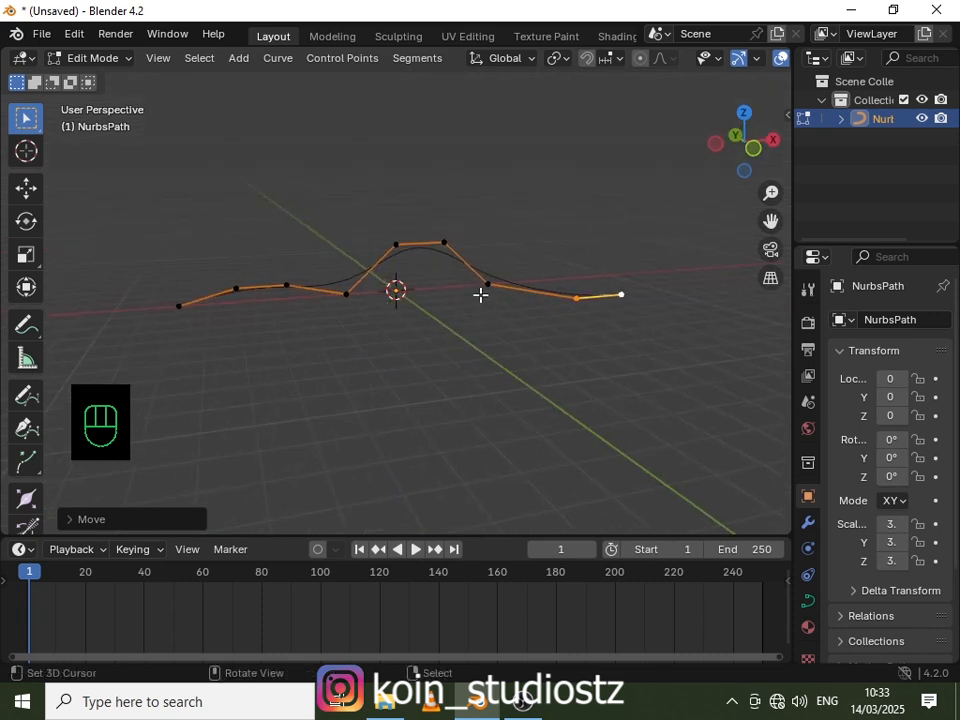
{"action": "key", "text": "Tab"}
Snap the 3D cursor to the path's end control point at the negative X end and leave Edit Mode
{"action": "middle_click_drag", "start_coordinate": [480, 302], "coordinate": [358, 349], "text": "alt"}
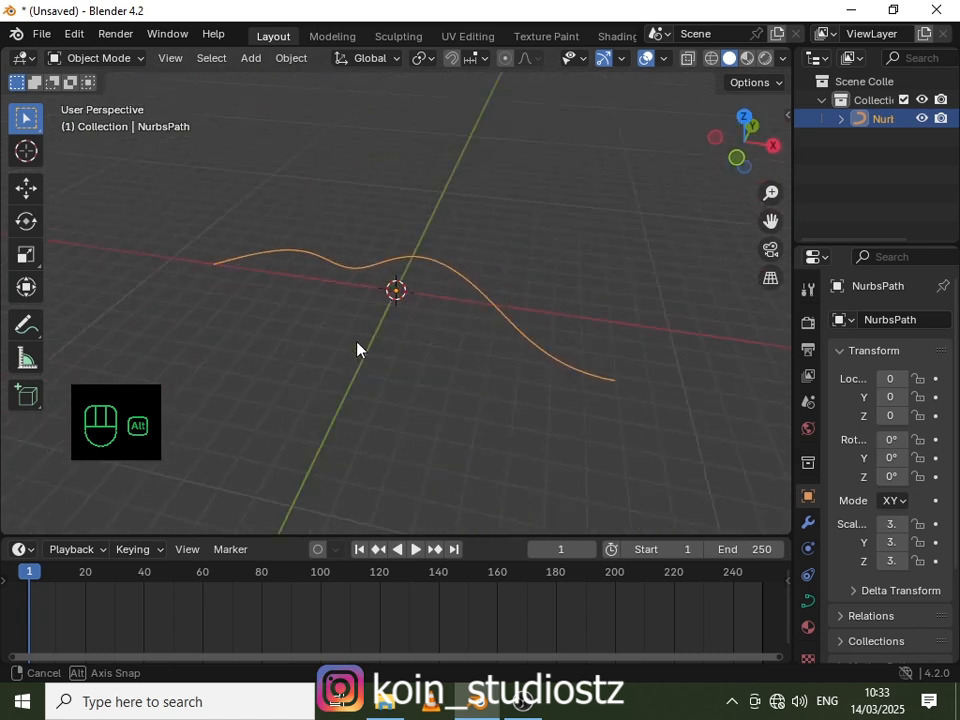
{"action": "left_click_drag", "start_coordinate": [357, 349], "coordinate": [463, 302], "text": "alt"}
{"action": "scroll", "coordinate": [463, 302], "scroll_direction": "up", "scroll_amount": 3}
{"action": "left_click_drag", "start_coordinate": [284, 286], "coordinate": [465, 322], "text": "alt+shift"}
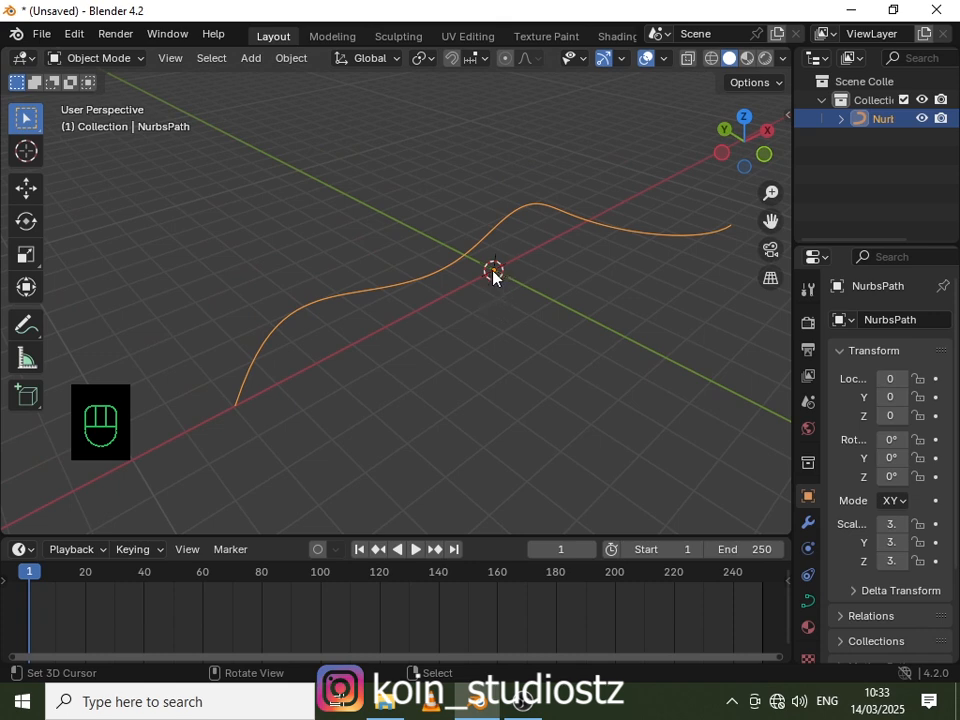
{"action": "key", "text": "Tab"}
{"action": "right_click", "coordinate": [239, 410]}
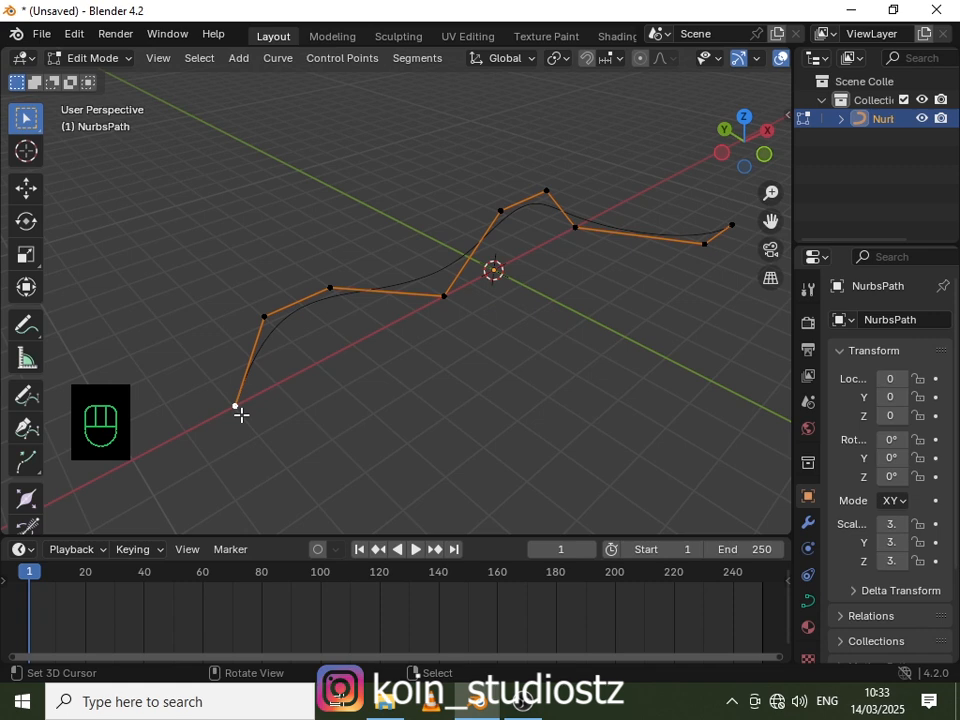
{"action": "key", "text": "space"}
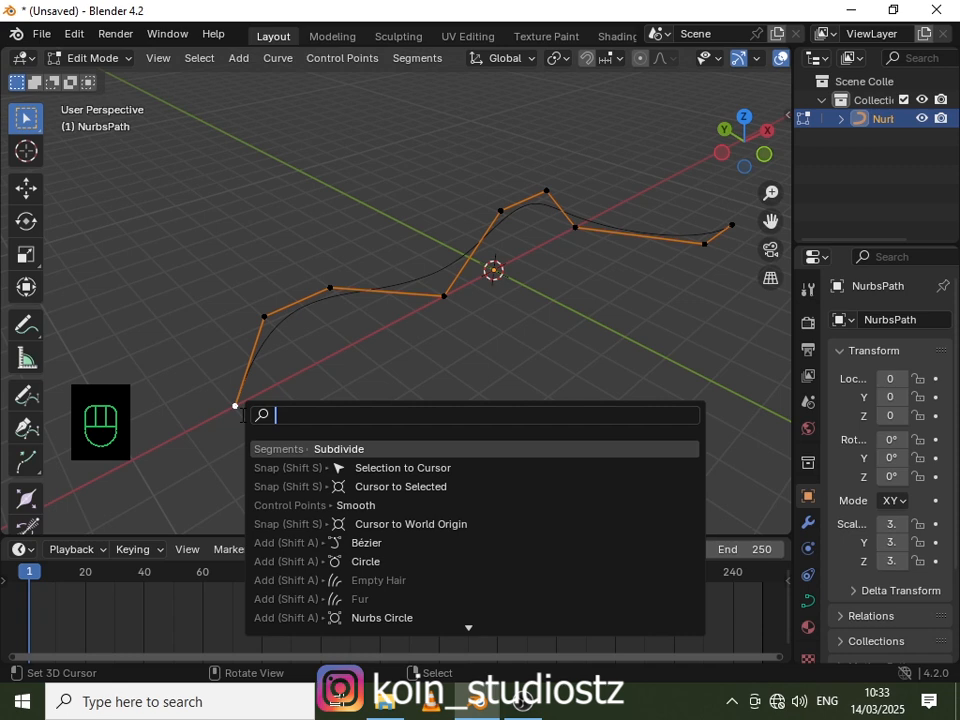
{"action": "type", "text": "sna"}
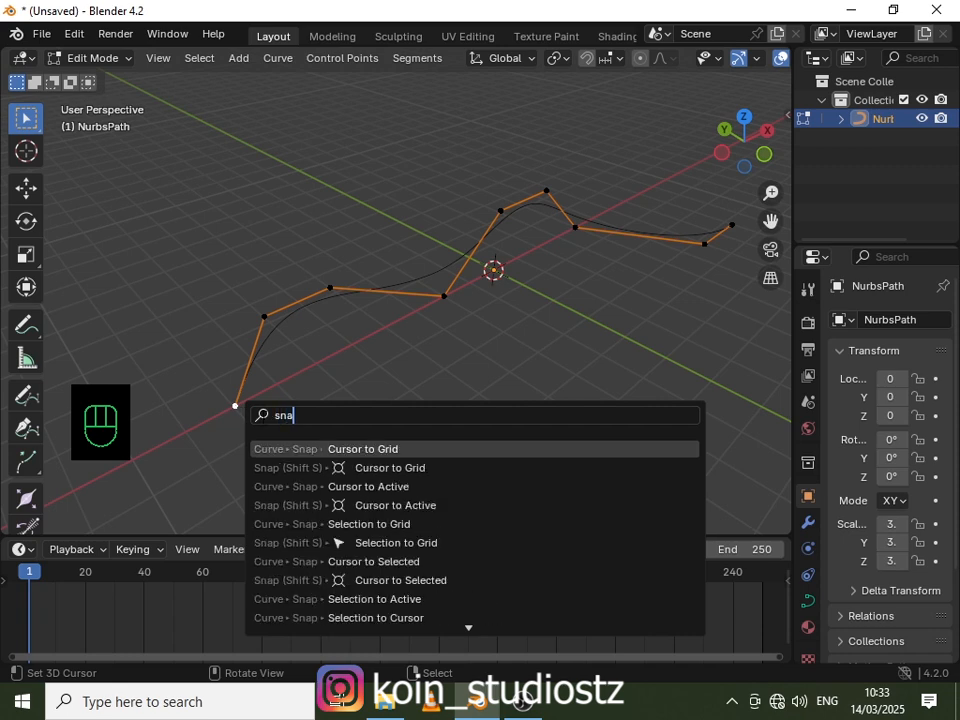
{"action": "left_click", "coordinate": [388, 580]}
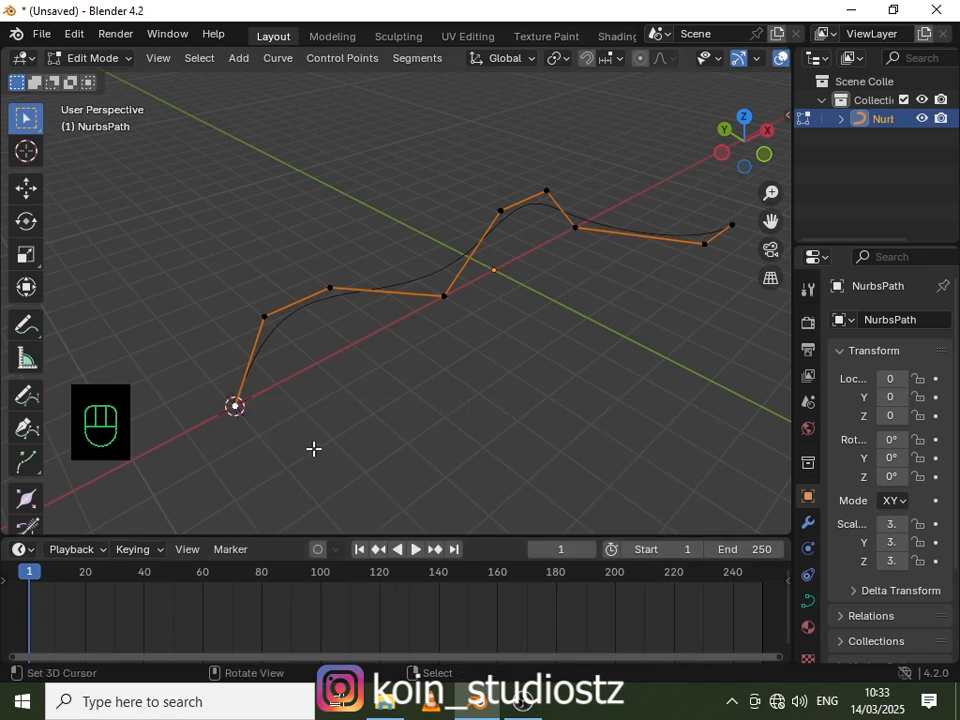
{"action": "key", "text": "Tab"}
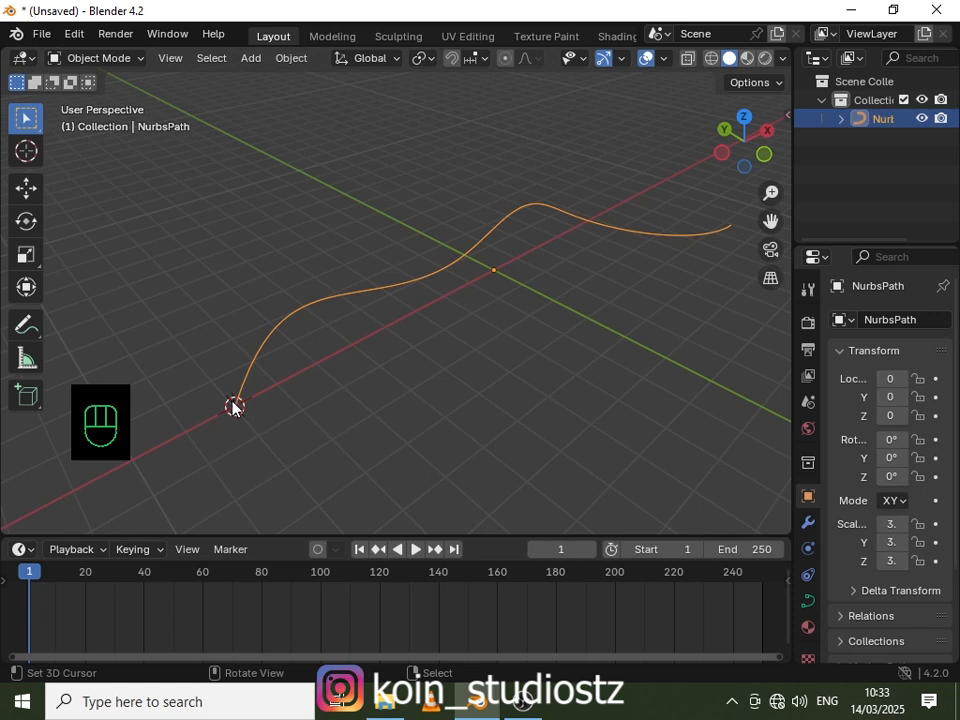
Set the path's origin to the 3D cursor and try rotating the path about it
{"action": "left_click", "coordinate": [290, 58]}
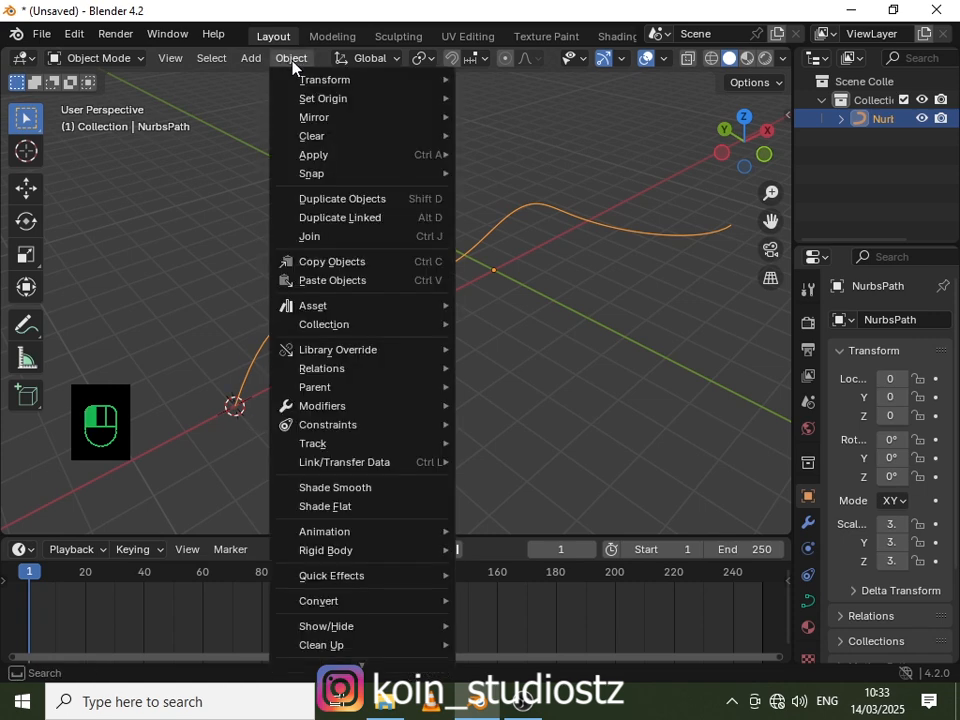
{"action": "mouse_move", "coordinate": [336, 99]}
{"action": "left_click", "coordinate": [562, 143]}
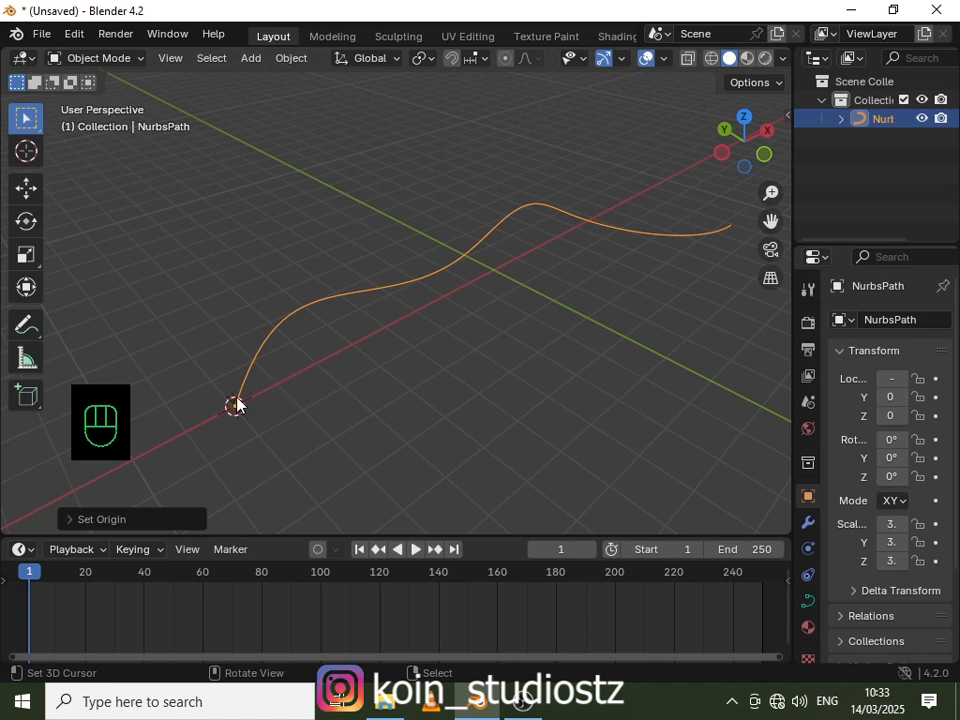
{"action": "key", "text": "r"}
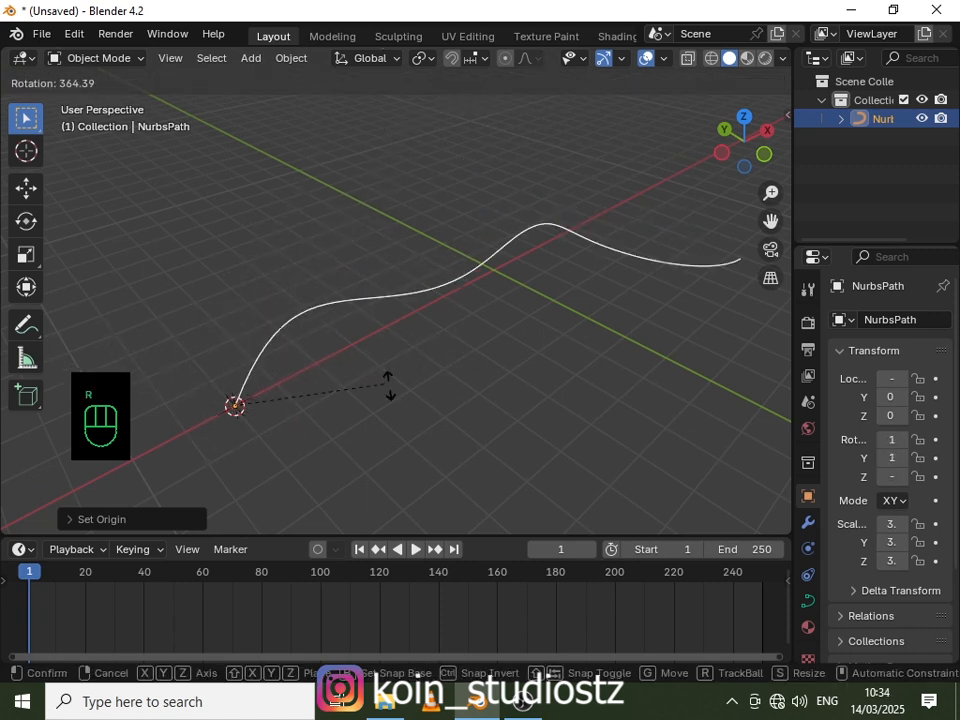
{"action": "key", "text": "Escape"}
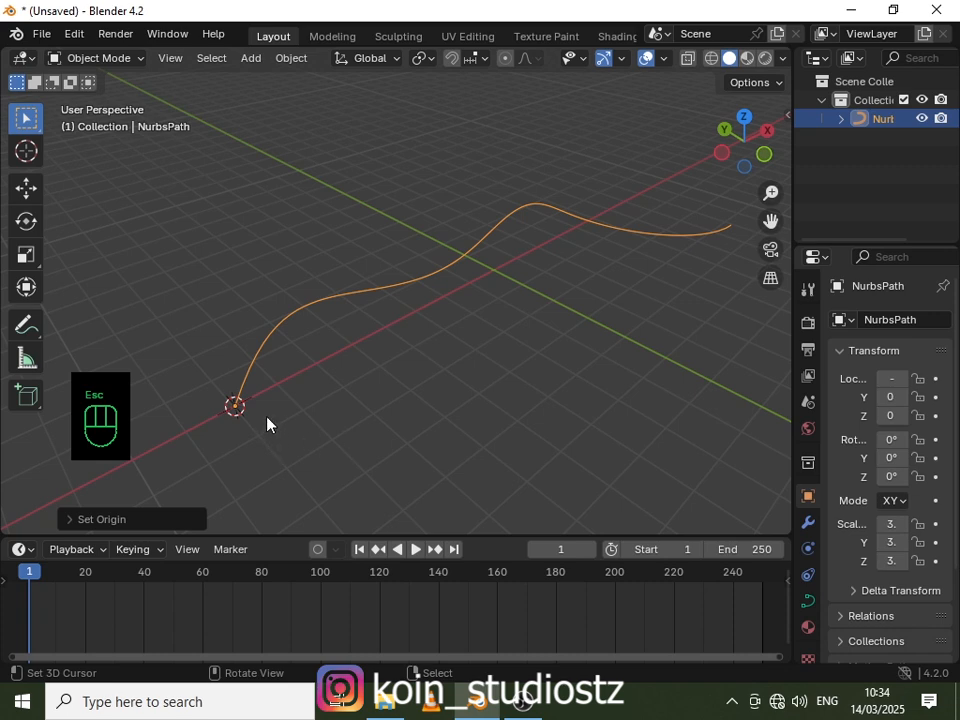
Add a cube at the 3D cursor and scale it down to about 0.1
{"action": "key", "text": "shift+a"}
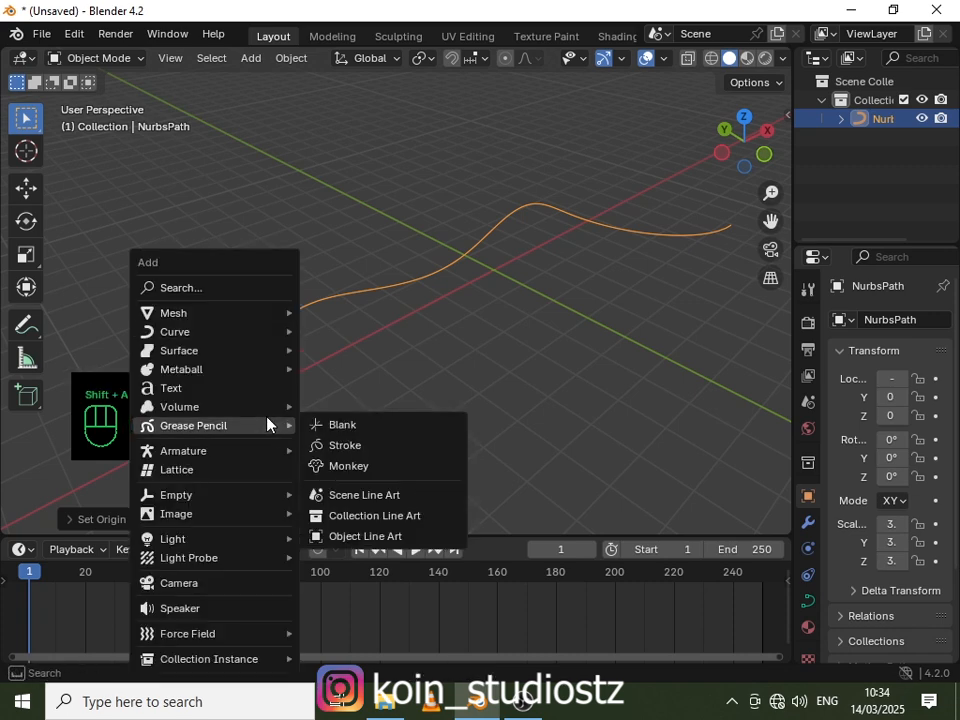
{"action": "mouse_move", "coordinate": [218, 311]}
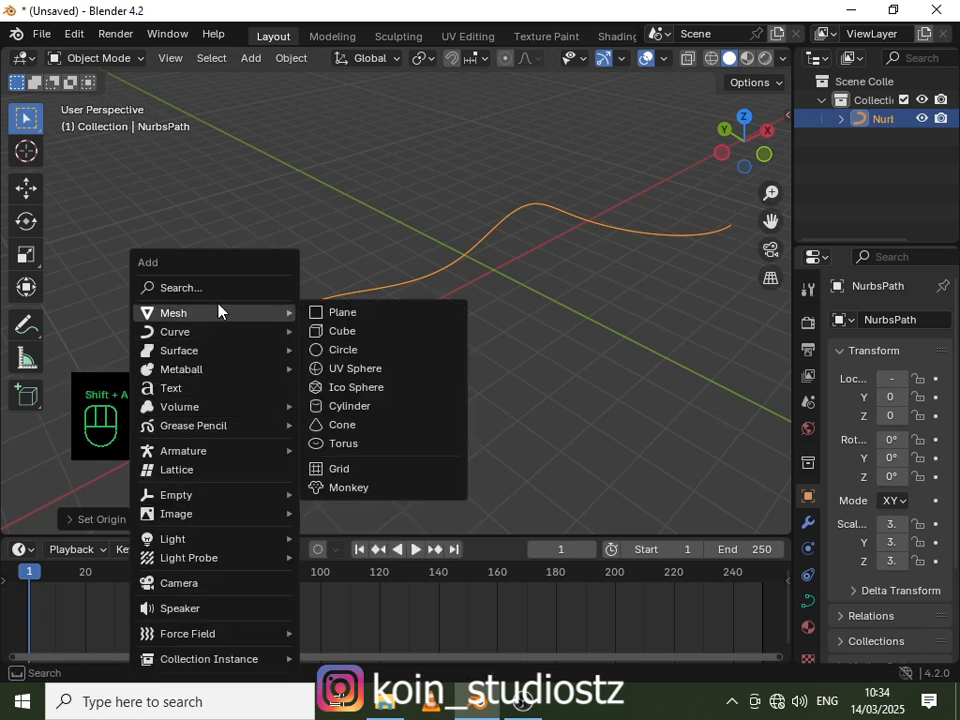
{"action": "left_click", "coordinate": [341, 331]}
{"action": "key", "text": "s"}
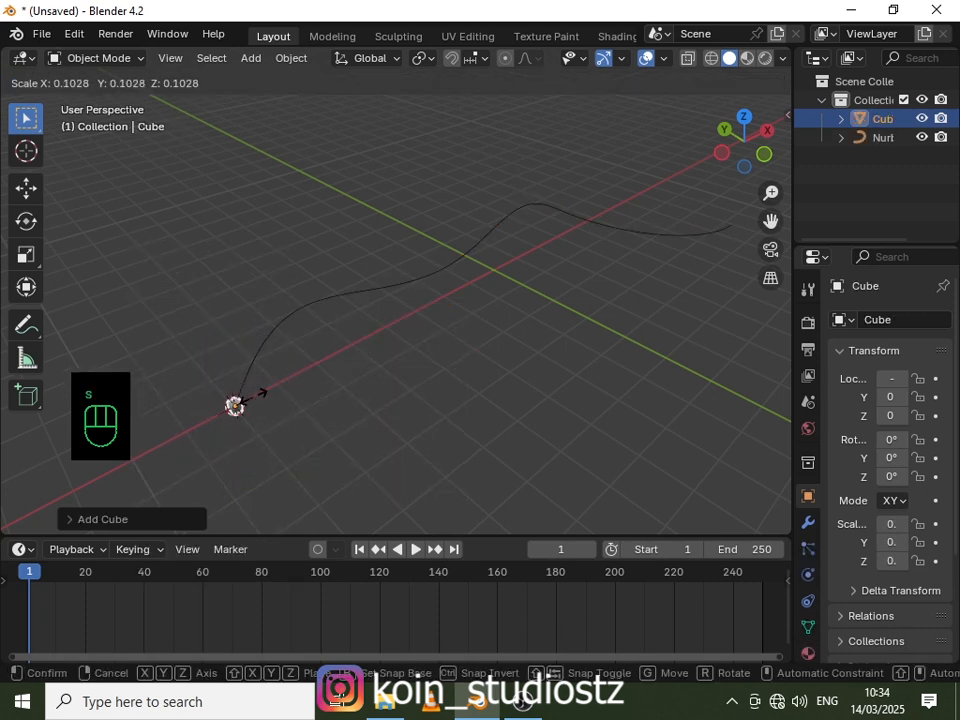
{"action": "left_click", "coordinate": [257, 396]}
Parent the cube to the path with the Follow Path option
{"action": "left_click_drag", "start_coordinate": [293, 389], "coordinate": [375, 343], "text": "alt+shift"}
{"action": "scroll", "coordinate": [392, 343], "scroll_direction": "up", "scroll_amount": 5}
{"action": "scroll", "coordinate": [399, 324], "scroll_direction": "down", "scroll_amount": 2}
{"action": "scroll", "coordinate": [378, 339], "scroll_direction": "up", "scroll_amount": 1}
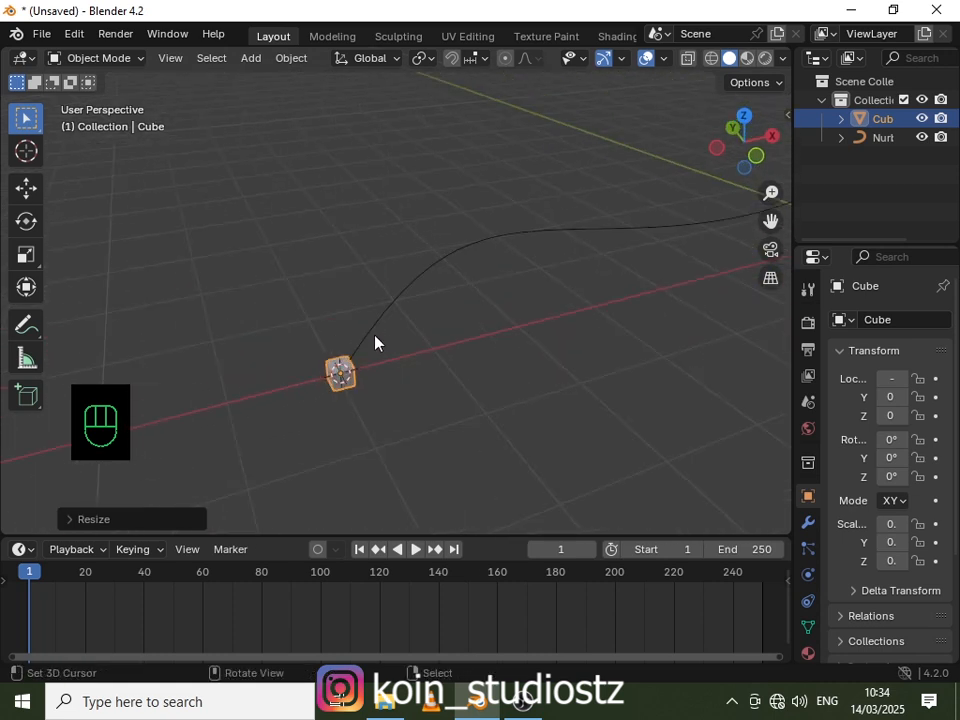
{"action": "scroll", "coordinate": [344, 379], "scroll_direction": "up", "scroll_amount": 5}
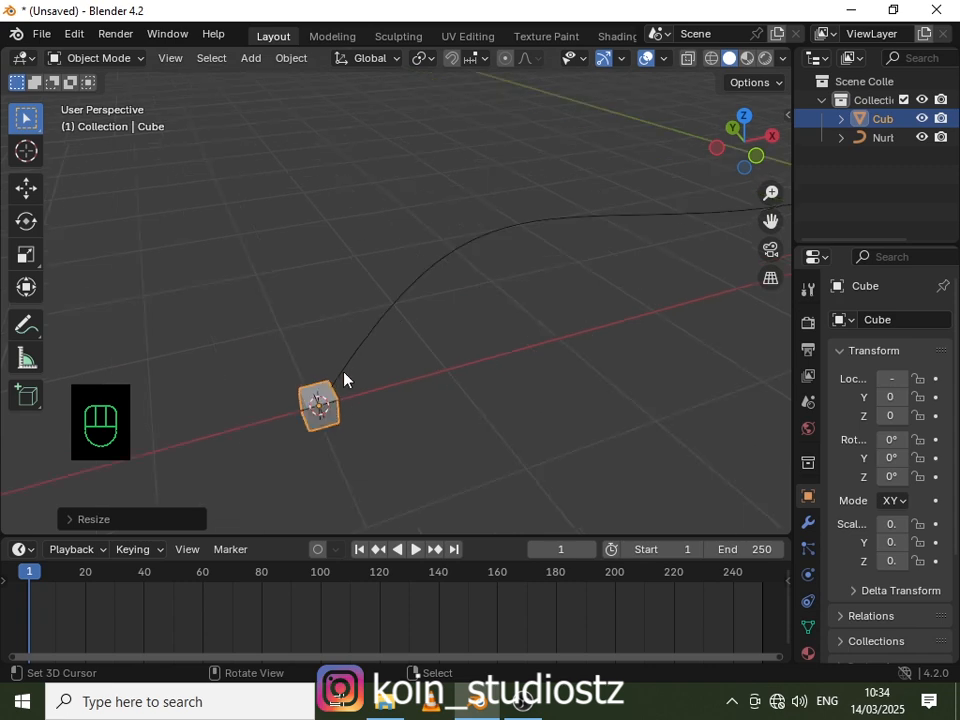
{"action": "scroll", "coordinate": [344, 379], "scroll_direction": "down", "scroll_amount": 2}
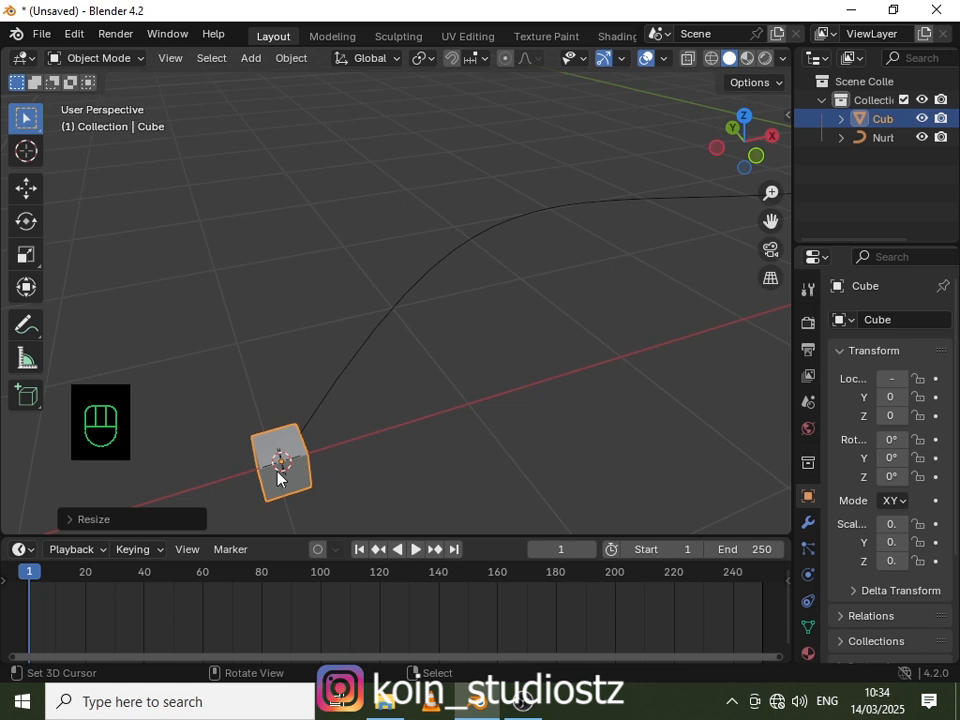
{"action": "key", "text": "shift"}
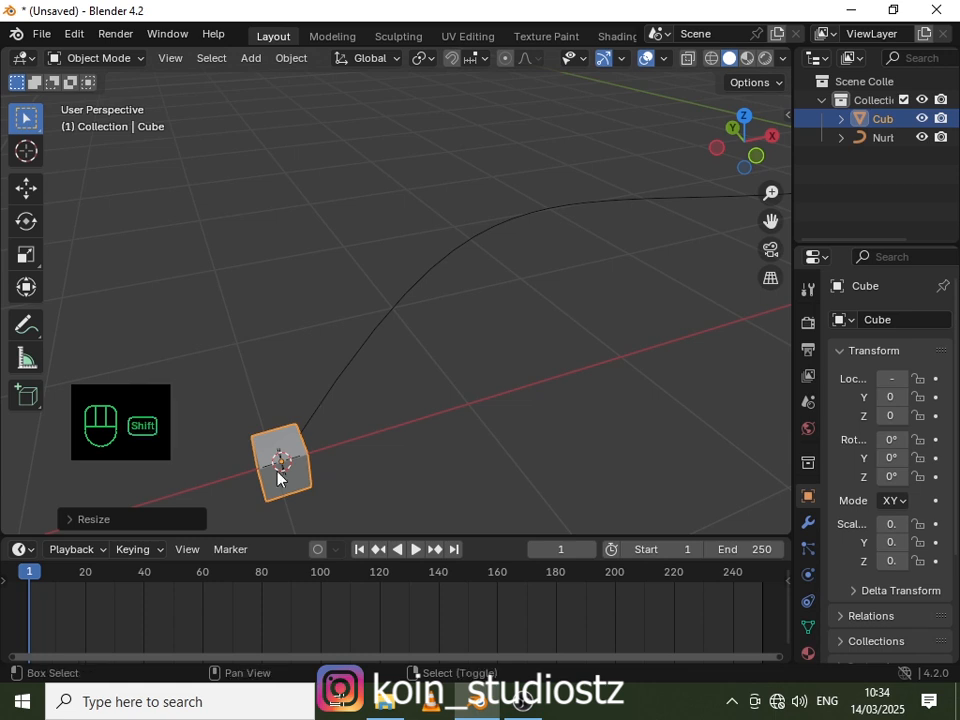
{"action": "left_click", "coordinate": [320, 408], "text": "shift"}
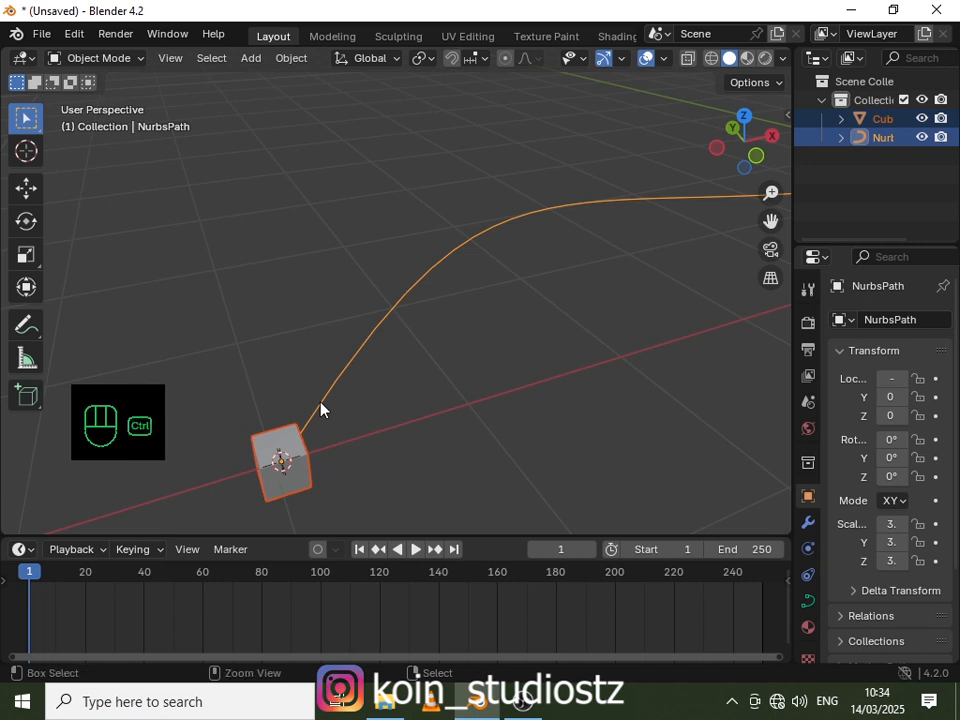
{"action": "key", "text": "ctrl+p"}
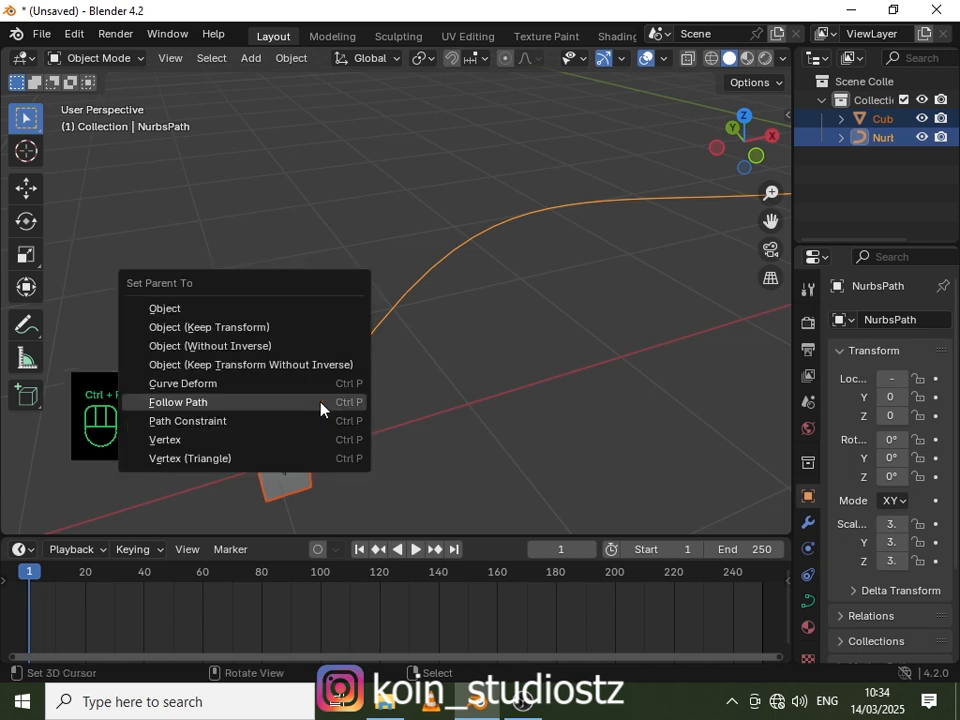
{"action": "left_click", "coordinate": [178, 402]}
Play the animation and scrub through its frames to examine the cube's motion along the path
{"action": "scroll", "coordinate": [340, 405], "scroll_direction": "down", "scroll_amount": 4}
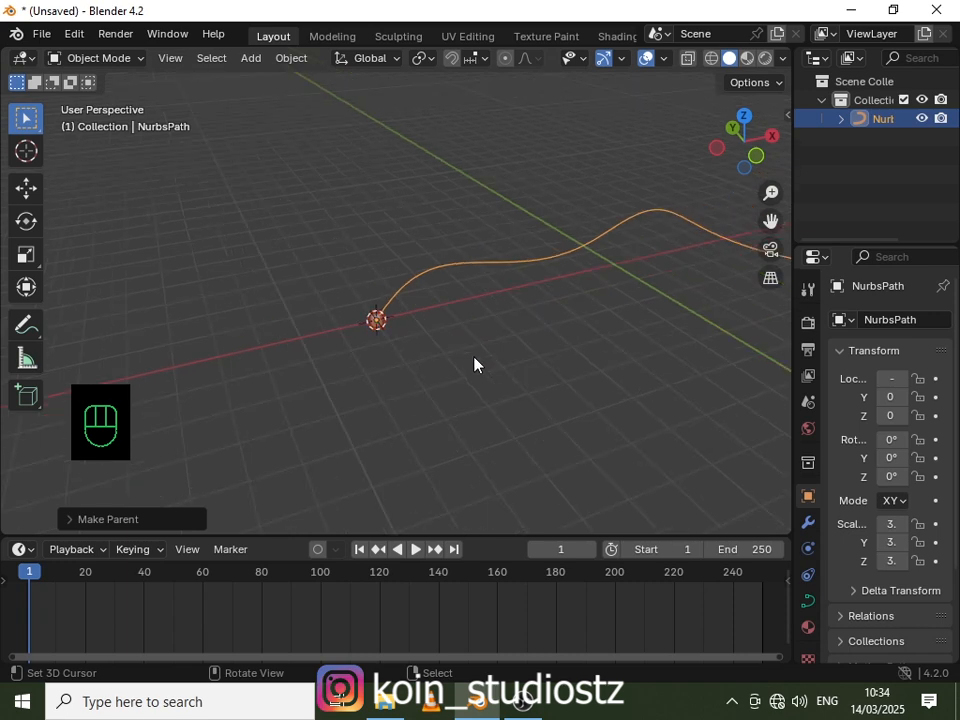
{"action": "middle_click_drag", "start_coordinate": [474, 364], "coordinate": [349, 392], "text": "shift"}
{"action": "scroll", "coordinate": [396, 373], "scroll_direction": "up", "scroll_amount": 6}
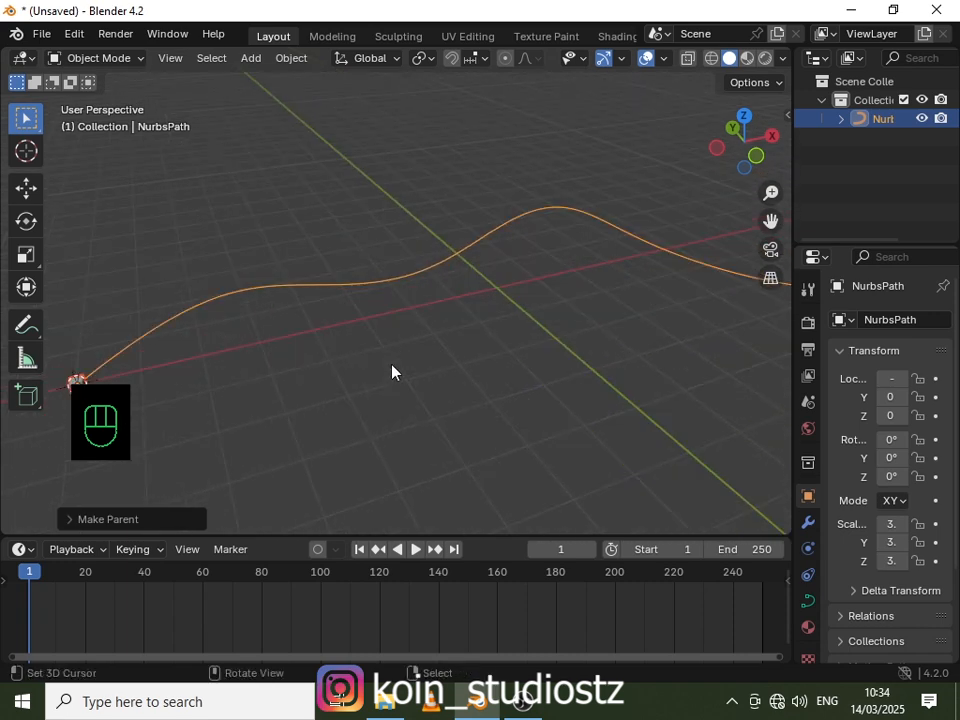
{"action": "scroll", "coordinate": [392, 373], "scroll_direction": "down", "scroll_amount": 2}
{"action": "left_click", "coordinate": [418, 556]}
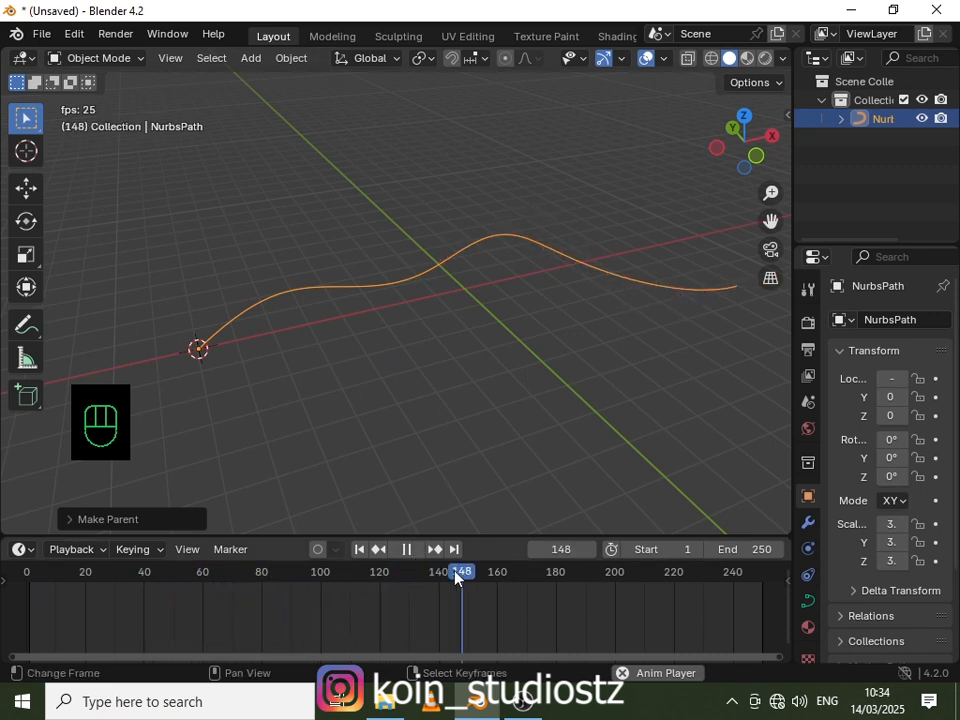
{"action": "left_click_drag", "start_coordinate": [375, 601], "coordinate": [218, 648]}
{"action": "left_click", "coordinate": [267, 640]}
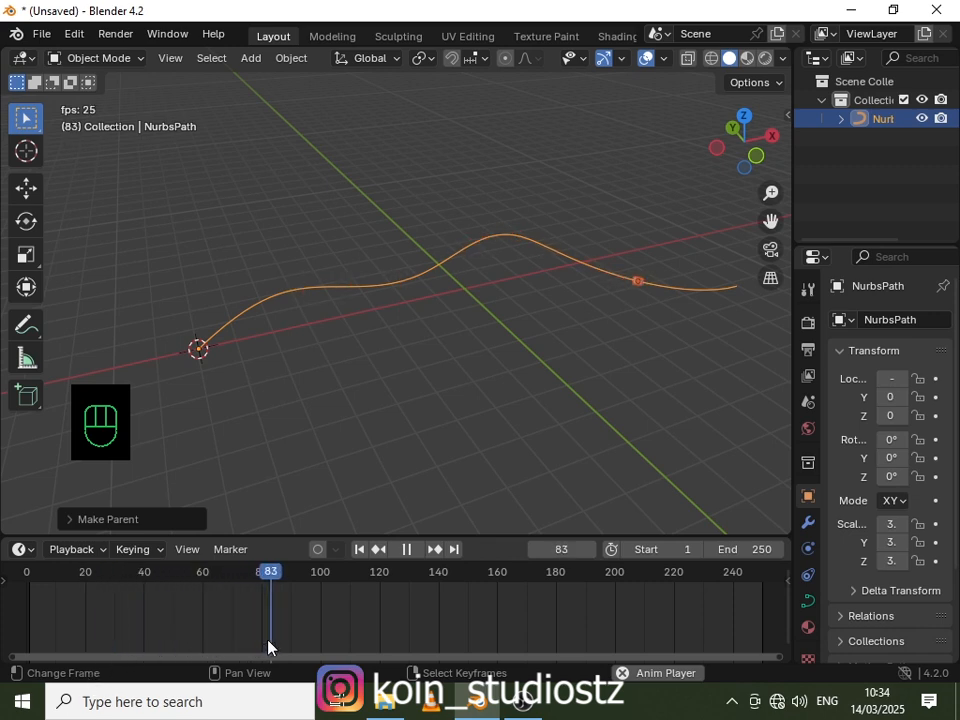
{"action": "left_click", "coordinate": [261, 643]}
{"action": "left_click_drag", "start_coordinate": [260, 651], "coordinate": [224, 657]}
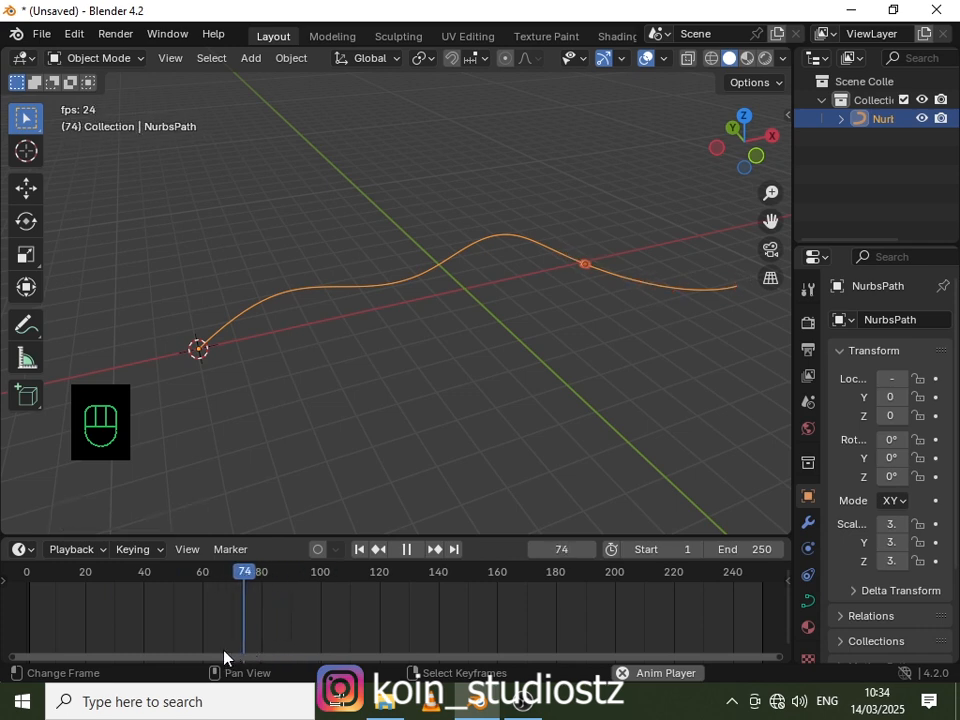
Set the path animation's length to 200 frames in the curve's data properties
{"action": "left_click", "coordinate": [807, 601]}
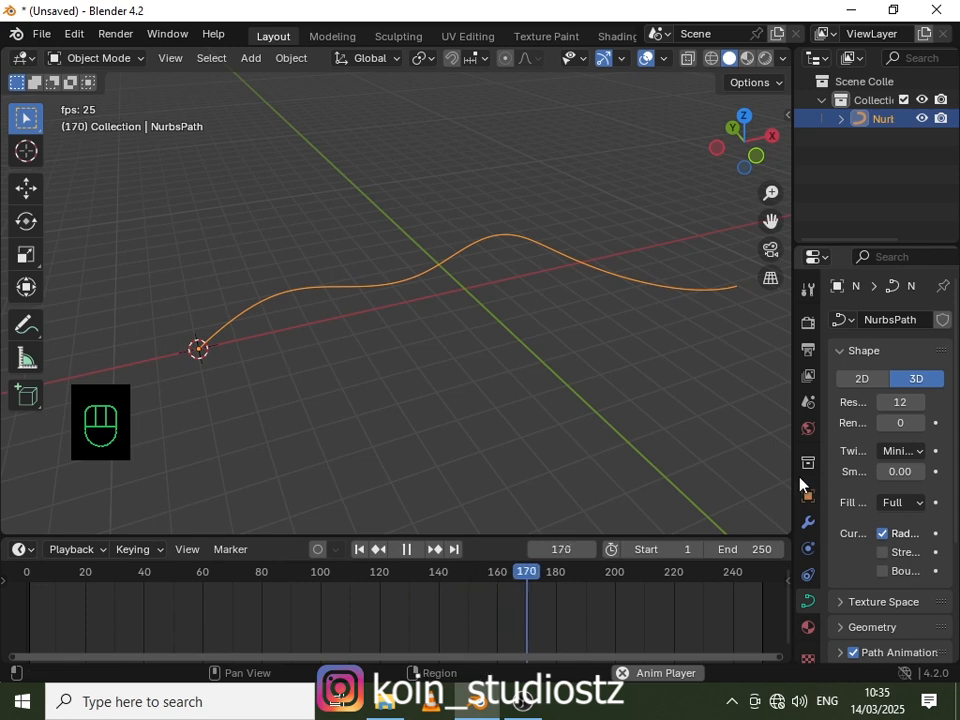
{"action": "scroll", "coordinate": [834, 497], "scroll_direction": "down", "scroll_amount": 5}
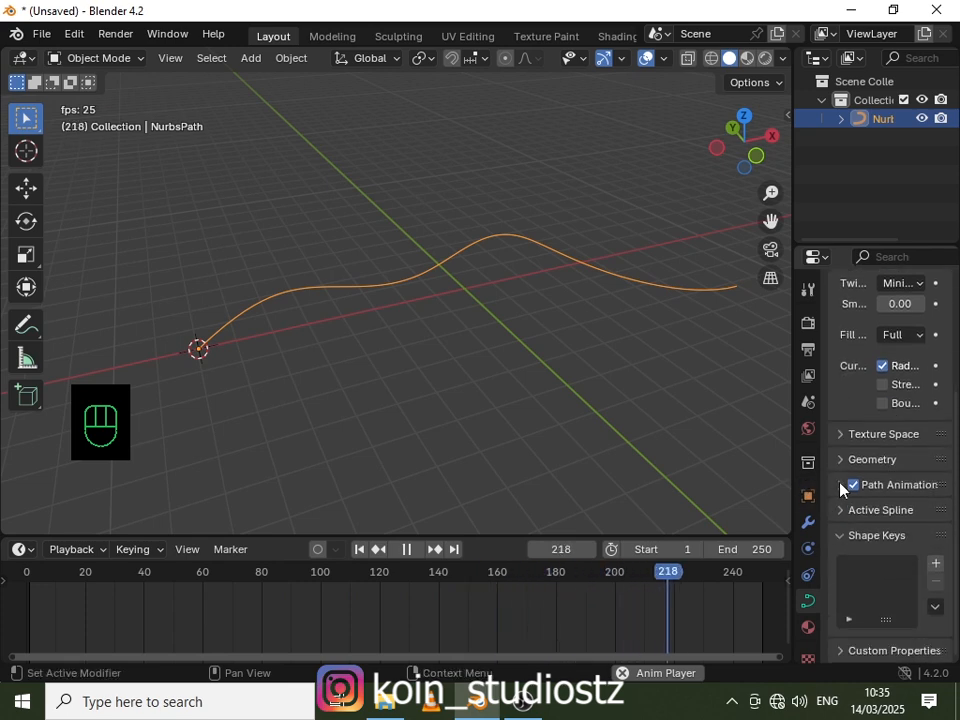
{"action": "left_click", "coordinate": [840, 486]}
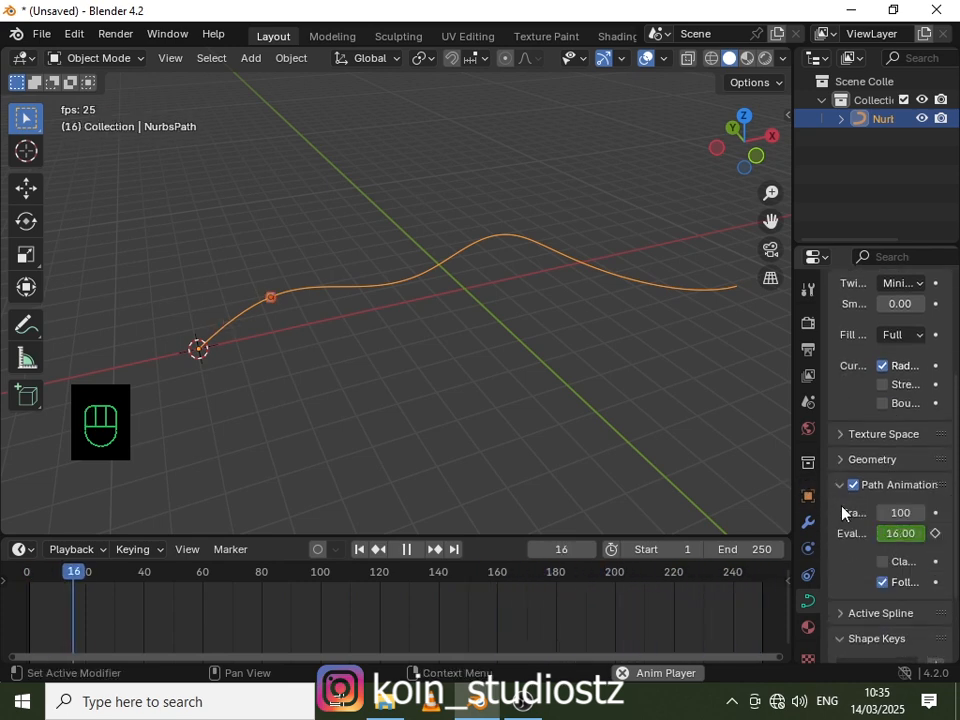
{"action": "left_click_drag", "start_coordinate": [792, 476], "coordinate": [705, 490]}
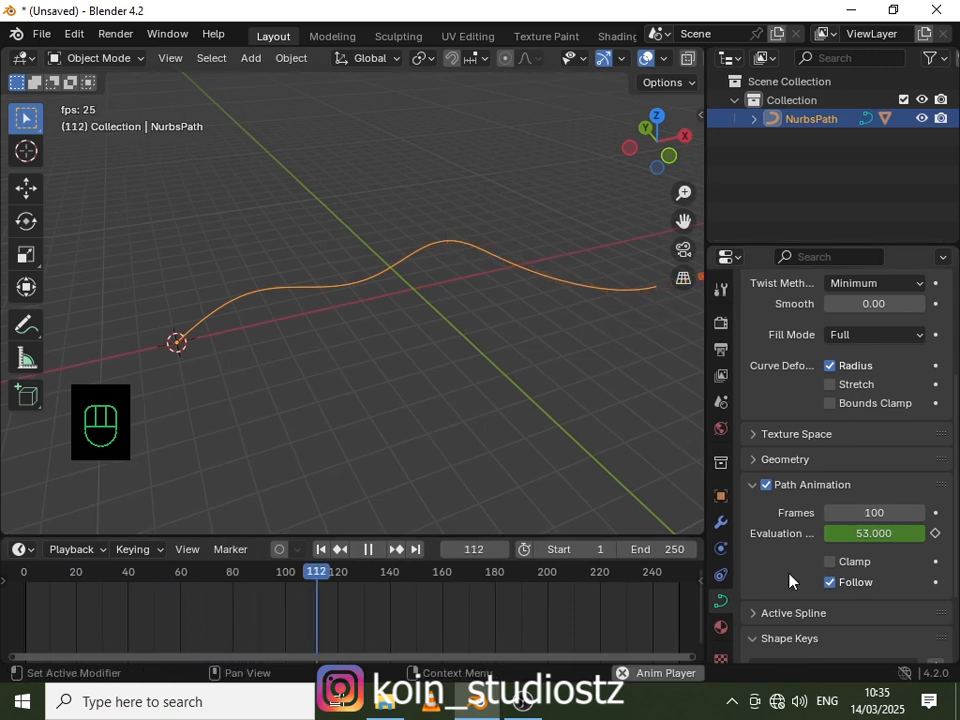
{"action": "left_click", "coordinate": [872, 511]}
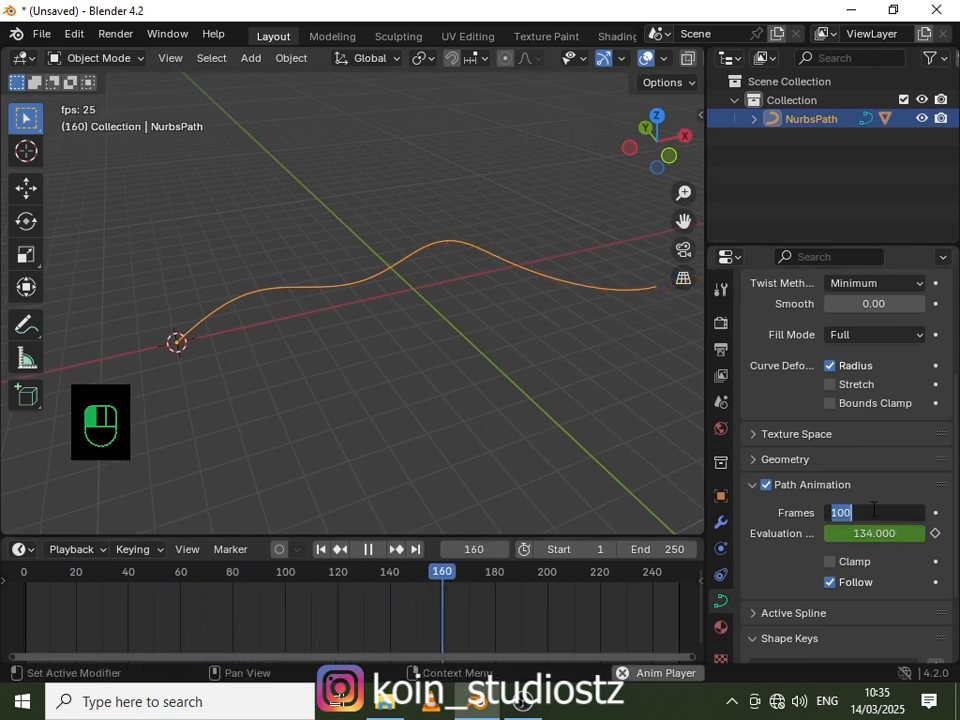
{"action": "type", "text": "200"}
{"action": "key", "text": "Return"}
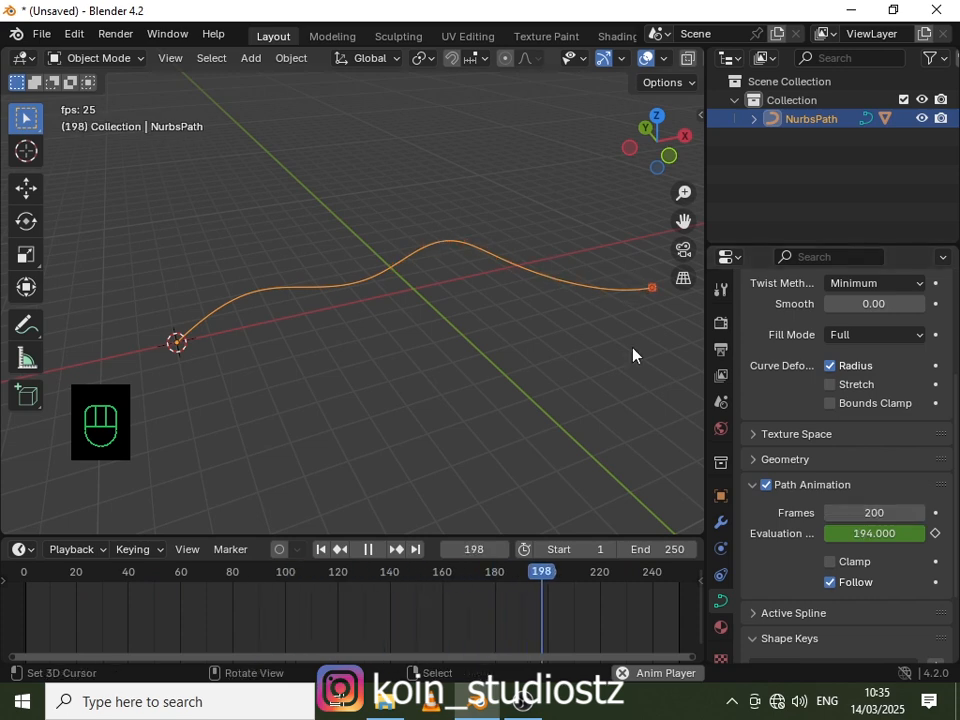
{"action": "scroll", "coordinate": [580, 342], "scroll_direction": "up", "scroll_amount": 1}
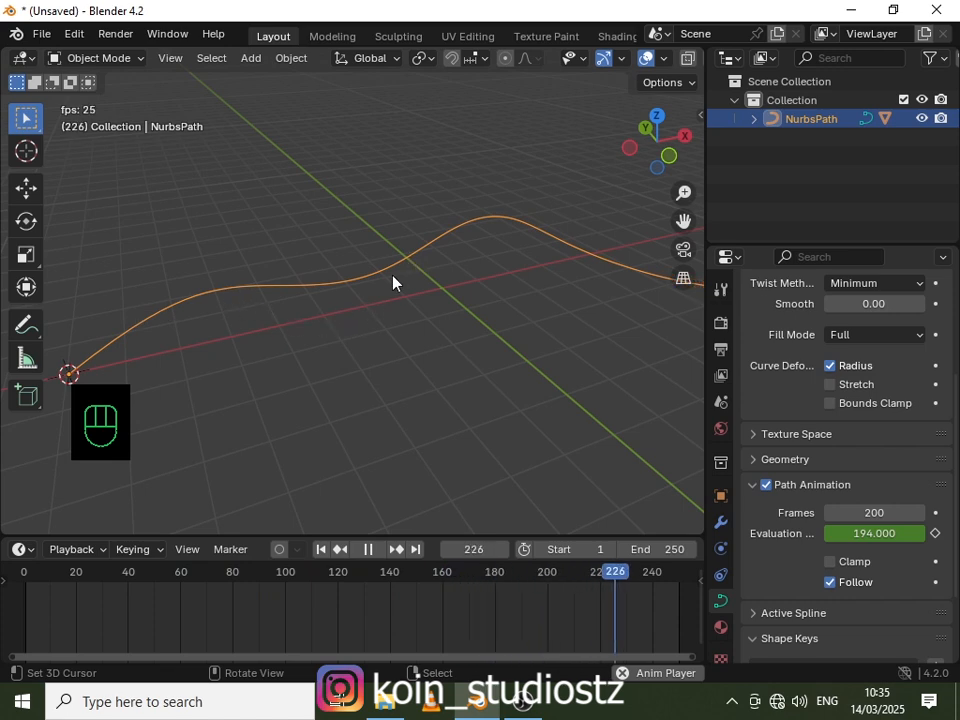
{"action": "scroll", "coordinate": [349, 613], "scroll_direction": "down", "scroll_amount": 2}
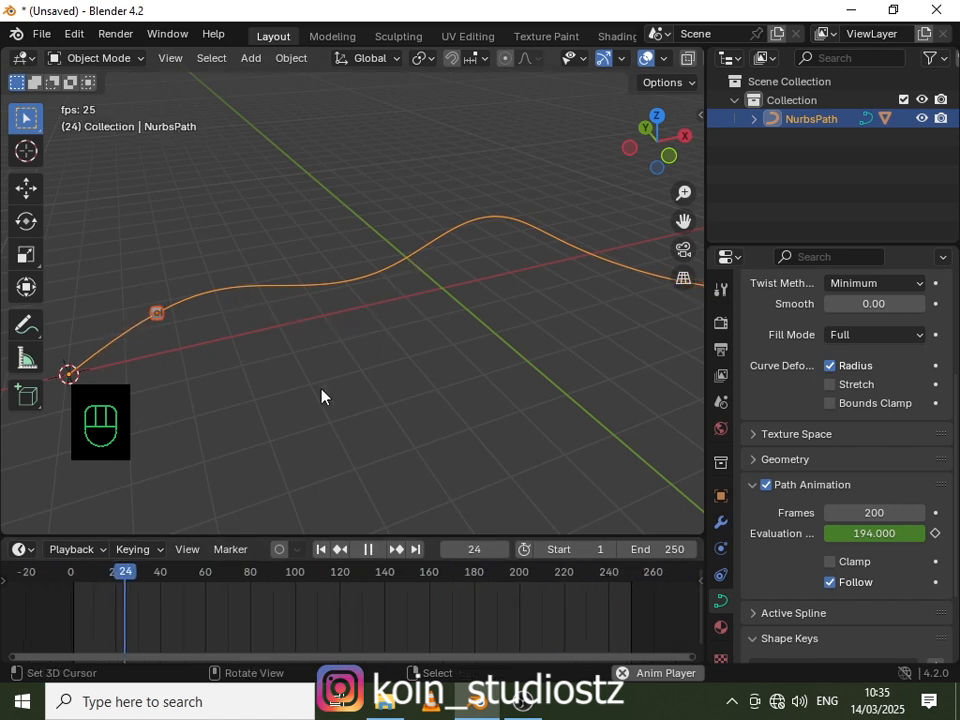
{"action": "scroll", "coordinate": [321, 394], "scroll_direction": "down", "scroll_amount": 2}
{"action": "scroll", "coordinate": [320, 390], "scroll_direction": "up", "scroll_amount": 2}
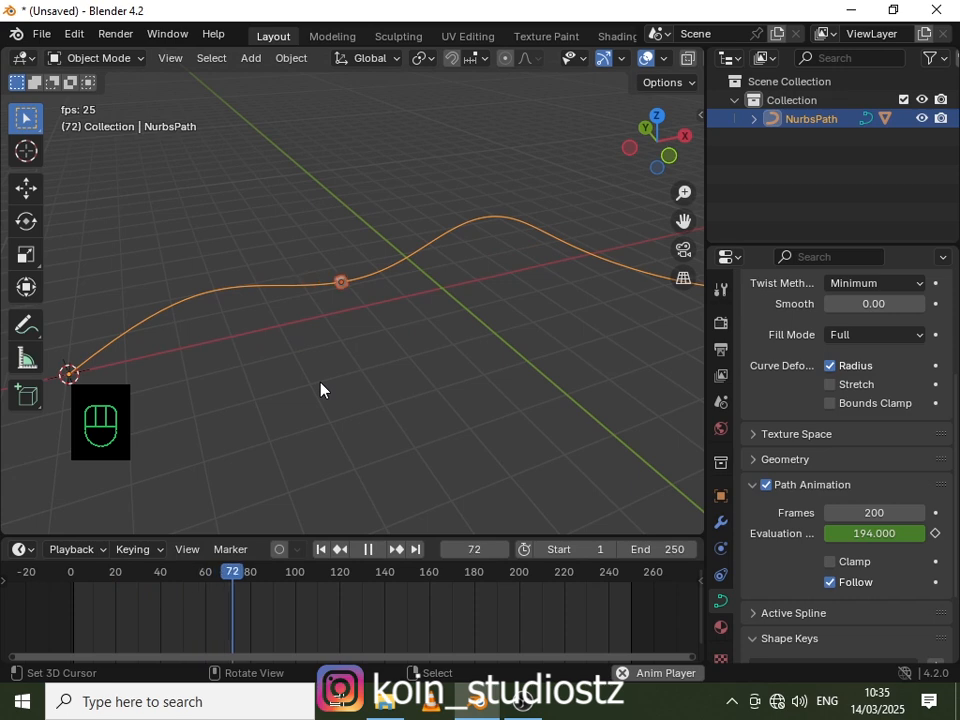
{"action": "scroll", "coordinate": [320, 390], "scroll_direction": "down", "scroll_amount": 1}
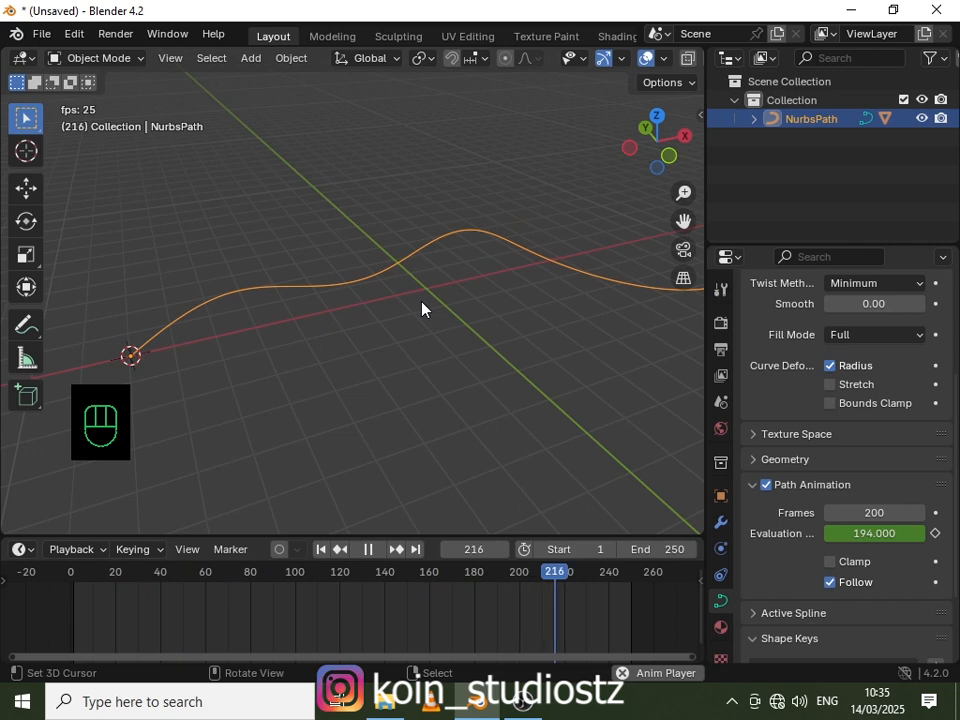
Examine the cube's slowed motion, stop the playback and scrub the timeline back to frame 30
{"action": "mouse_move", "coordinate": [427, 307]}
{"action": "middle_mouse_down"}
{"action": "mouse_move", "coordinate": [456, 294]}
{"action": "mouse_move", "coordinate": [377, 306]}
{"action": "mouse_move", "coordinate": [433, 309]}
{"action": "mouse_move", "coordinate": [408, 320]}
{"action": "mouse_move", "coordinate": [416, 319]}
{"action": "middle_mouse_up"}
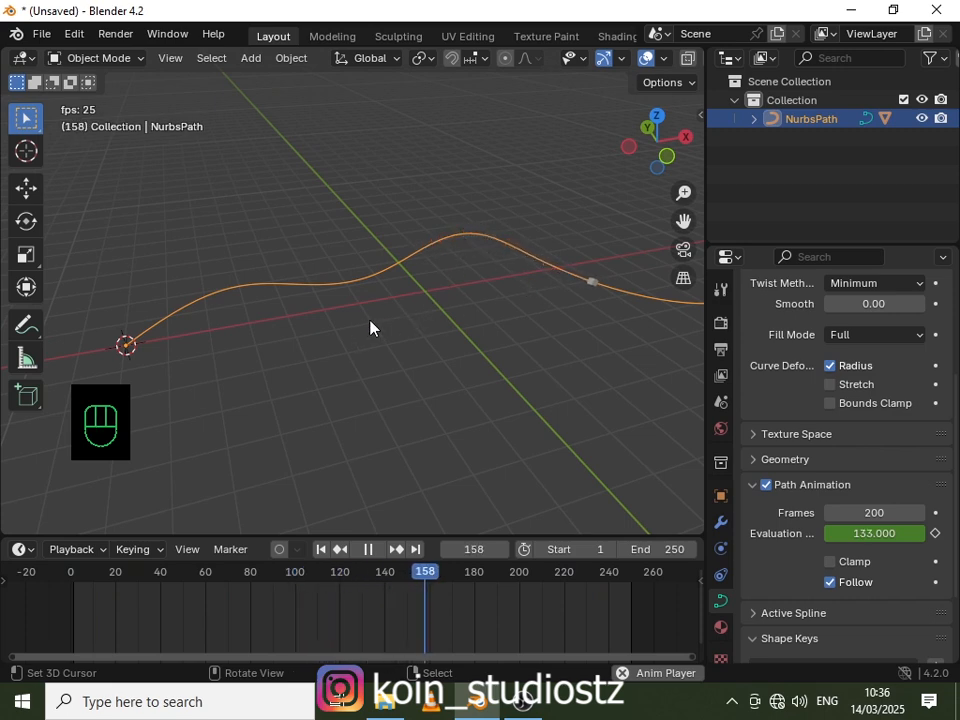
{"action": "left_click", "coordinate": [369, 550]}
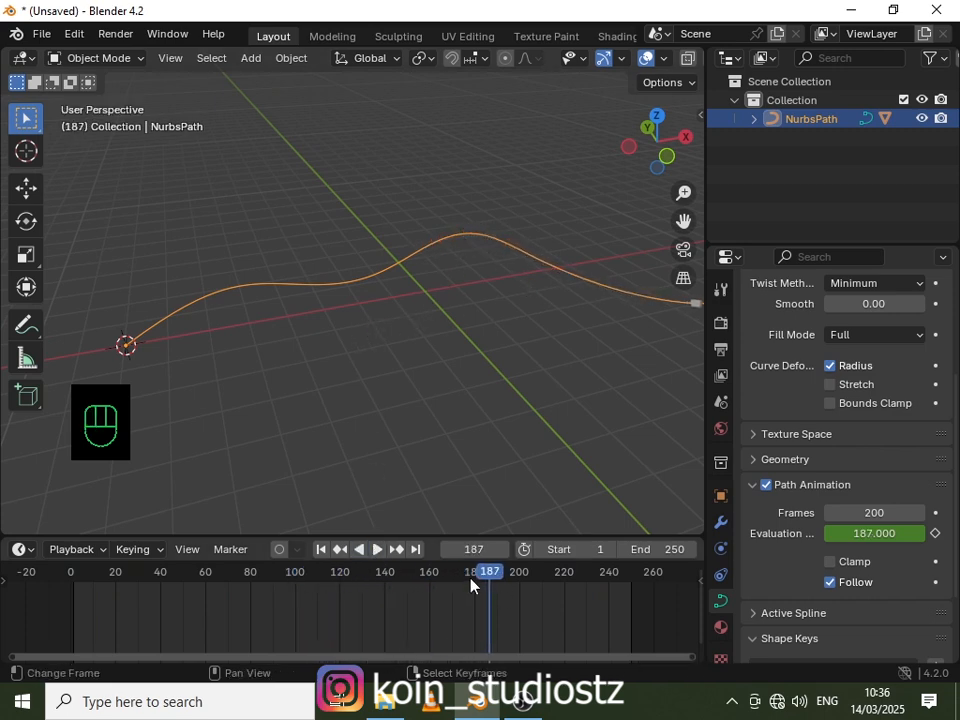
{"action": "left_click_drag", "start_coordinate": [330, 587], "coordinate": [202, 601]}
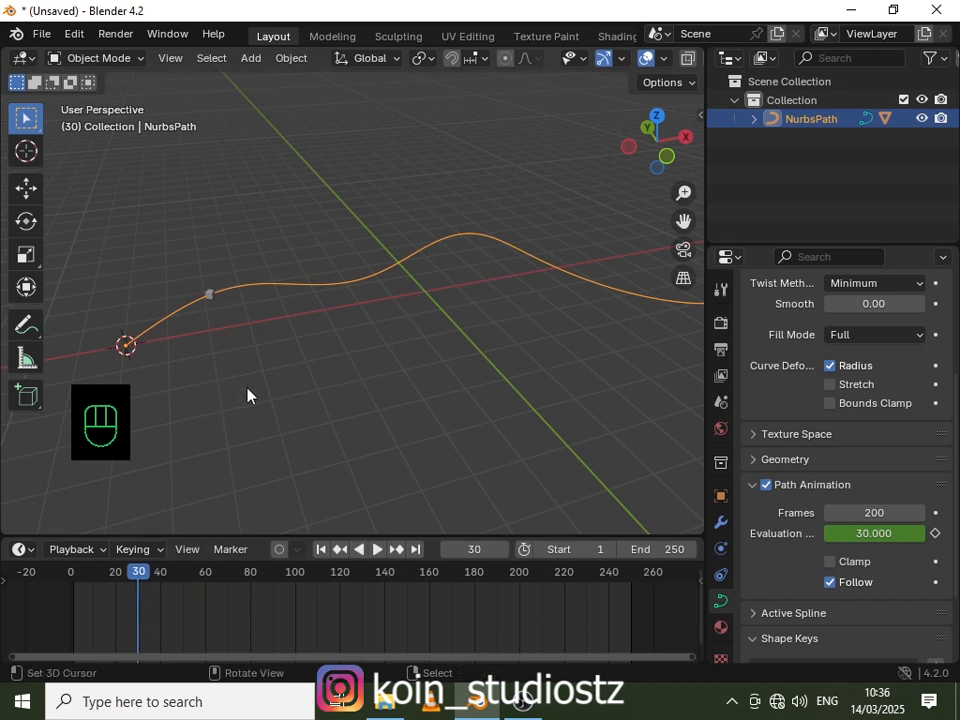
Select the small cube on the path and scale it up to roughly two and a half times its size
{"action": "middle_click_drag", "start_coordinate": [247, 395], "coordinate": [444, 337]}
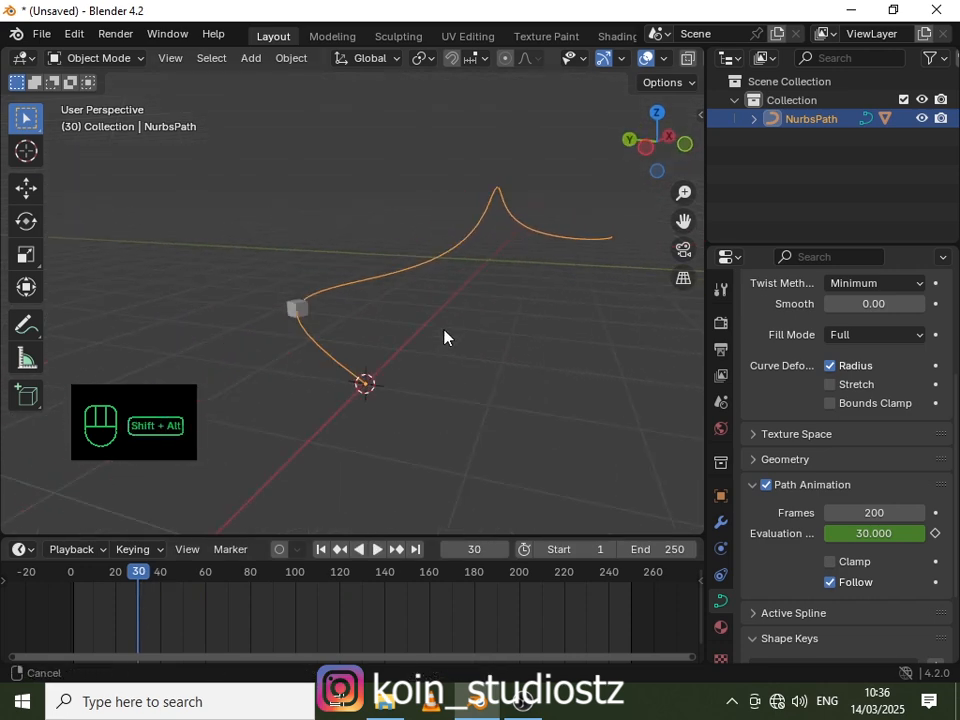
{"action": "mouse_move", "coordinate": [444, 337]}
{"action": "left_mouse_down", "text": "alt+shift"}
{"action": "mouse_move", "coordinate": [454, 336]}
{"action": "mouse_move", "coordinate": [427, 340]}
{"action": "left_mouse_up", "text": "alt+shift"}
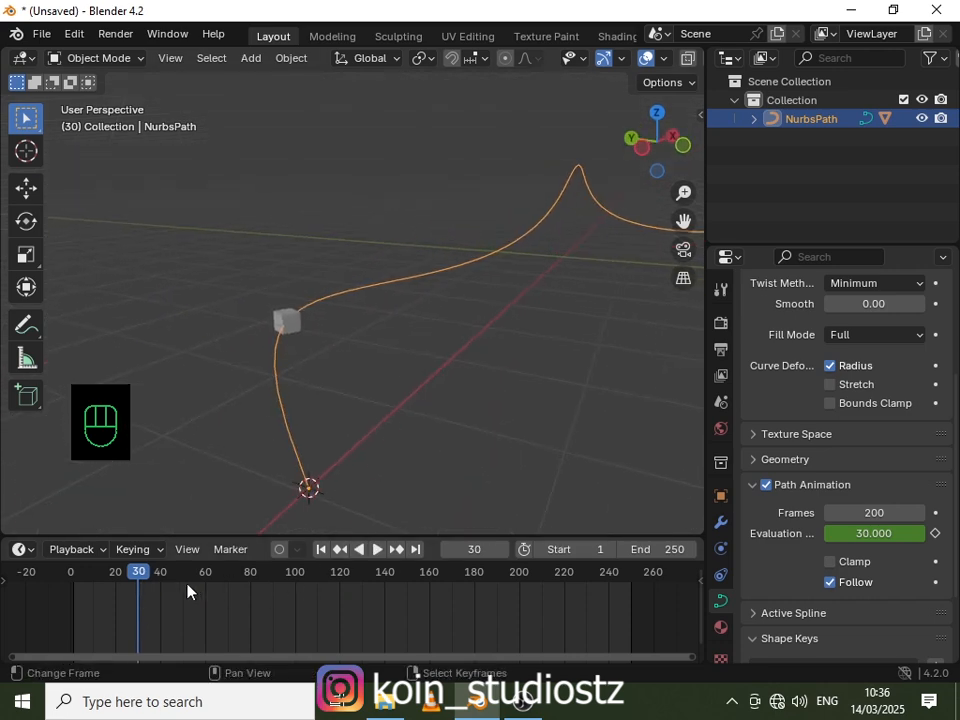
{"action": "left_click", "coordinate": [290, 324]}
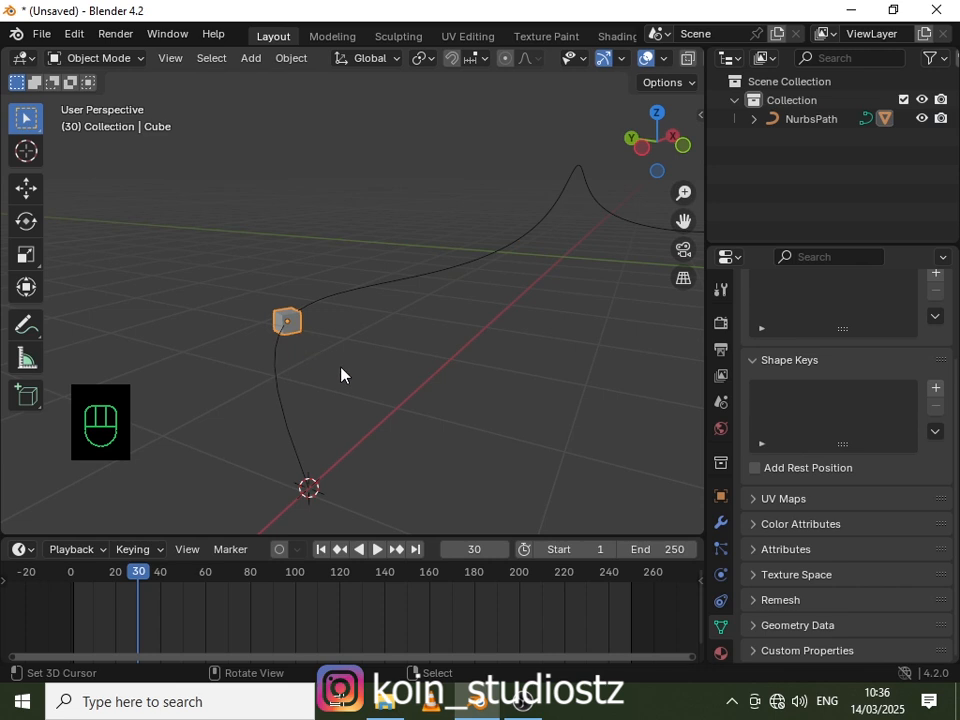
{"action": "key", "text": "s"}
{"action": "left_click", "coordinate": [305, 551]}
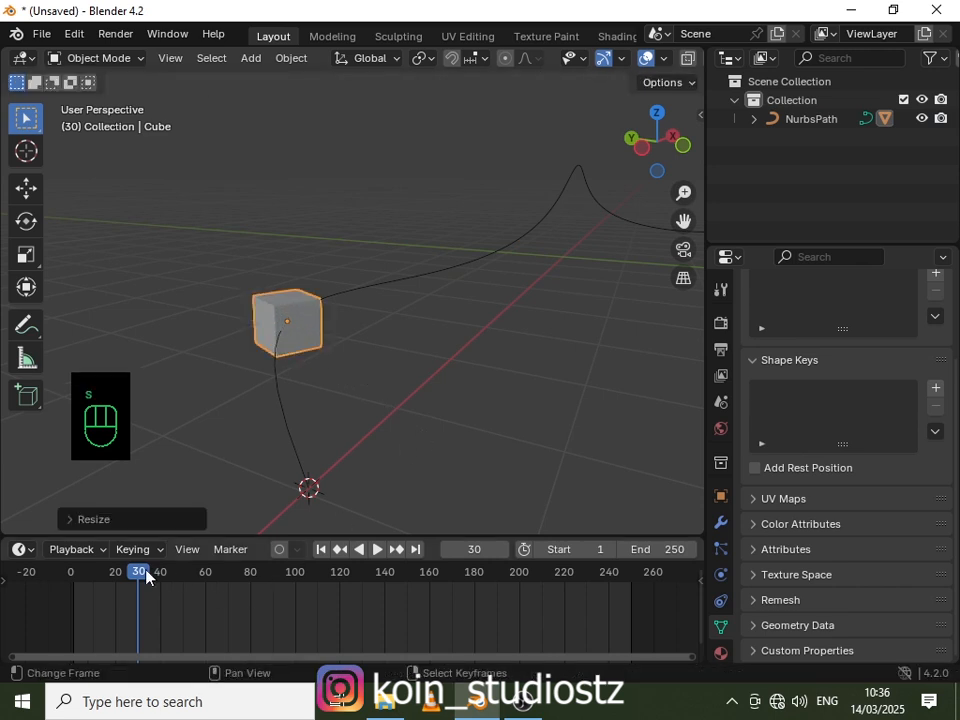
Scrub back to frame 13 and briefly play the animation to examine the enlarged cube's motion along the path
{"action": "left_click_drag", "start_coordinate": [146, 575], "coordinate": [100, 577]}
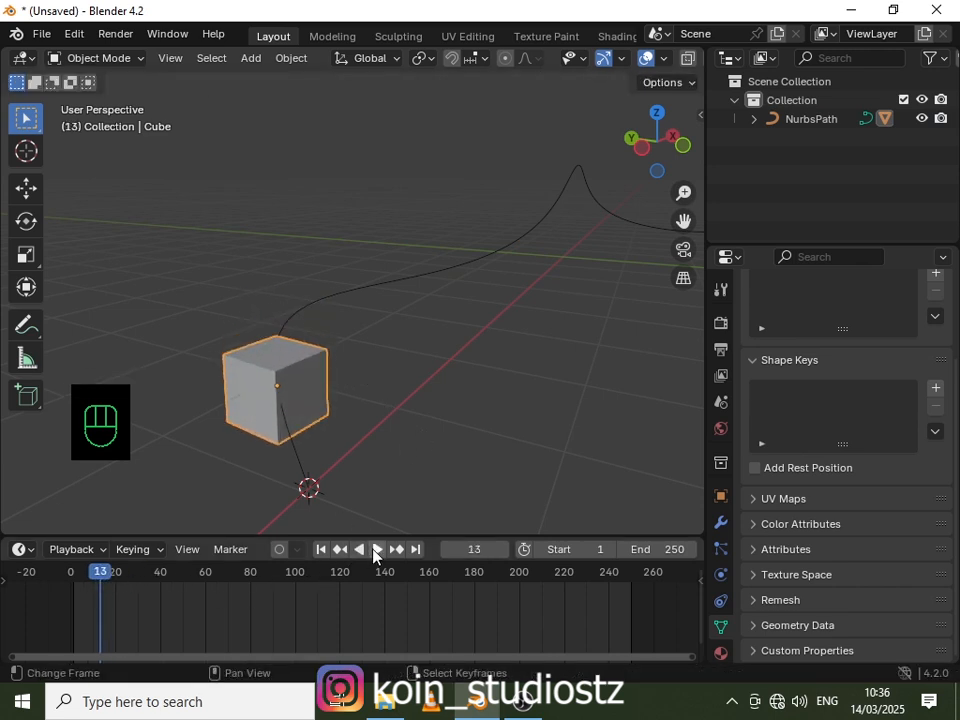
{"action": "left_click", "coordinate": [375, 551]}
{"action": "left_click", "coordinate": [372, 551]}
{"action": "middle_click_drag", "start_coordinate": [347, 321], "coordinate": [397, 320], "text": "alt+shift"}
{"action": "scroll", "coordinate": [397, 320], "scroll_direction": "down", "scroll_amount": 2}
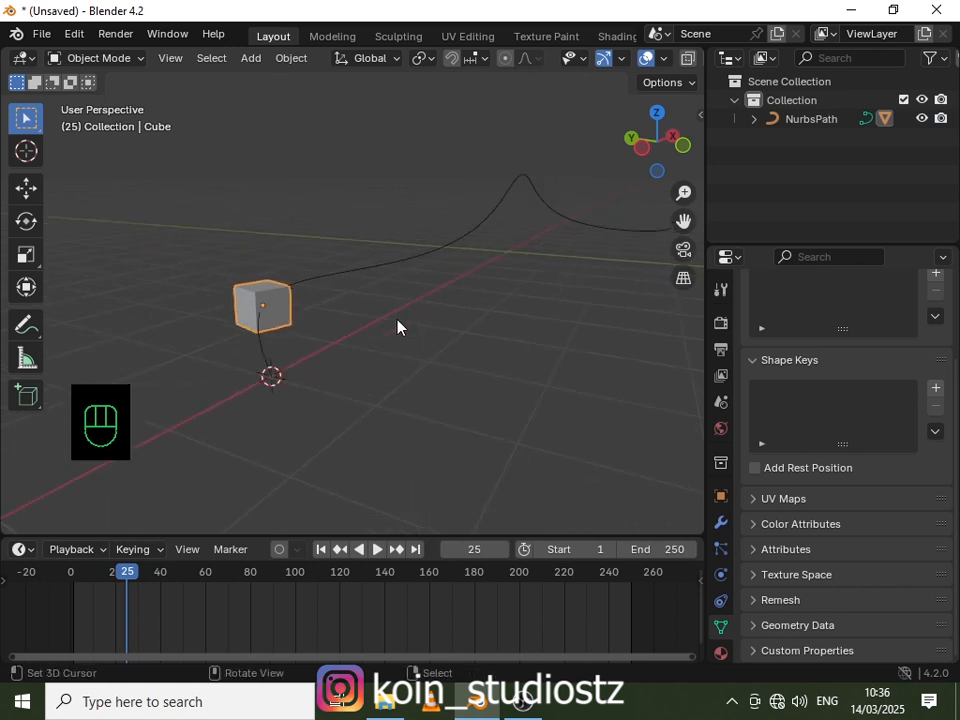